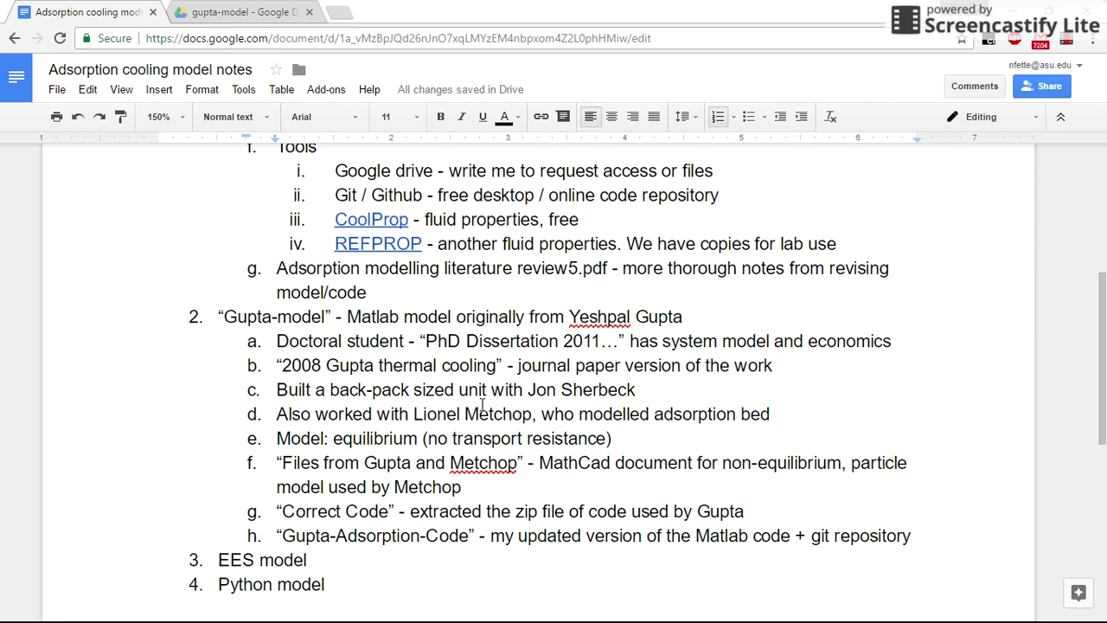
Highlight the Gupta-model heading in the notes and check the gupta-model folder in Drive
{"action": "left_click", "coordinate": [481, 411]}
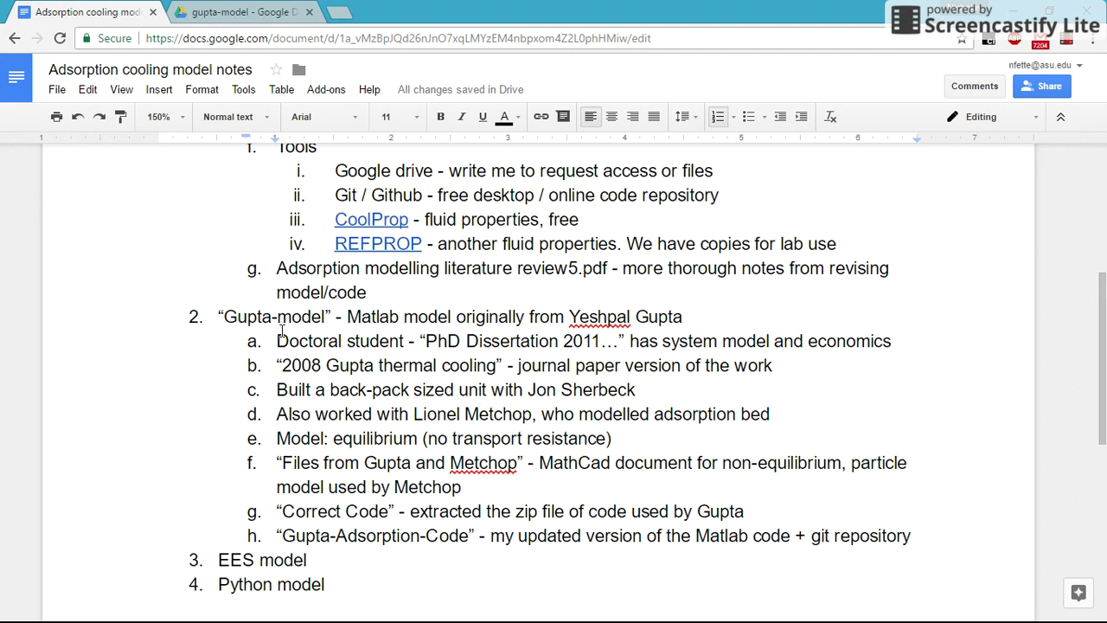
{"action": "left_click_drag", "start_coordinate": [223, 316], "coordinate": [327, 317]}
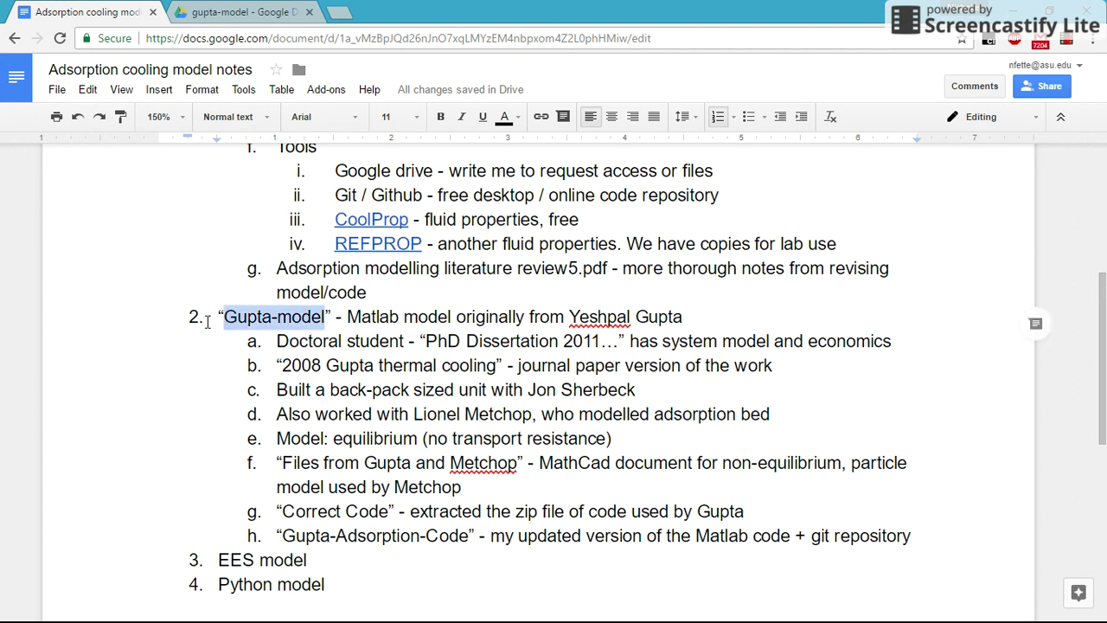
{"action": "left_click", "coordinate": [245, 13]}
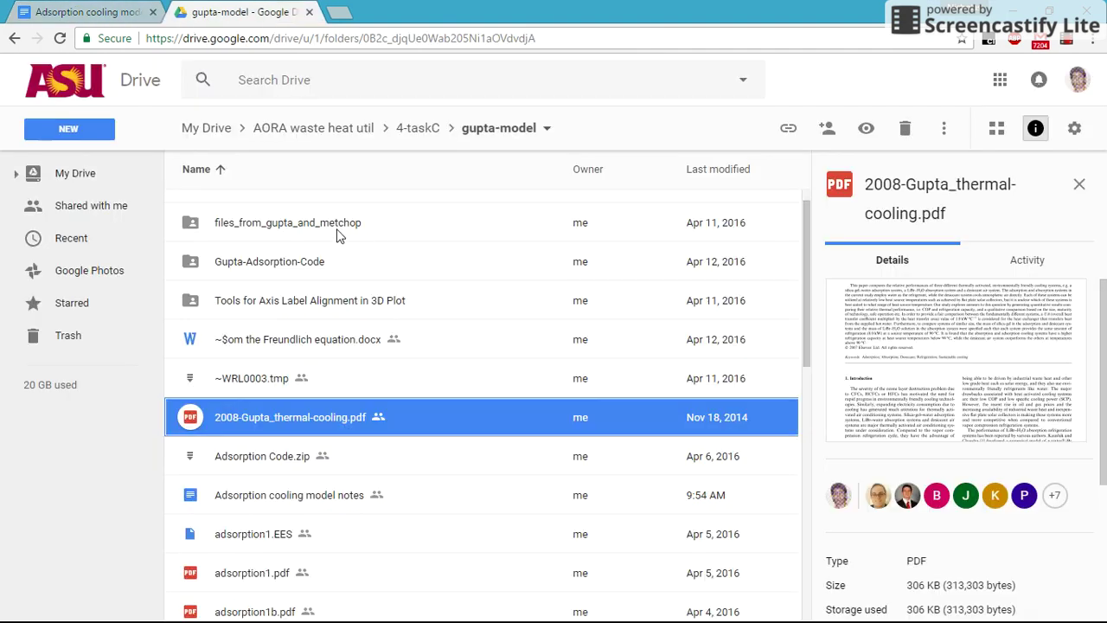
{"action": "left_click", "coordinate": [86, 13]}
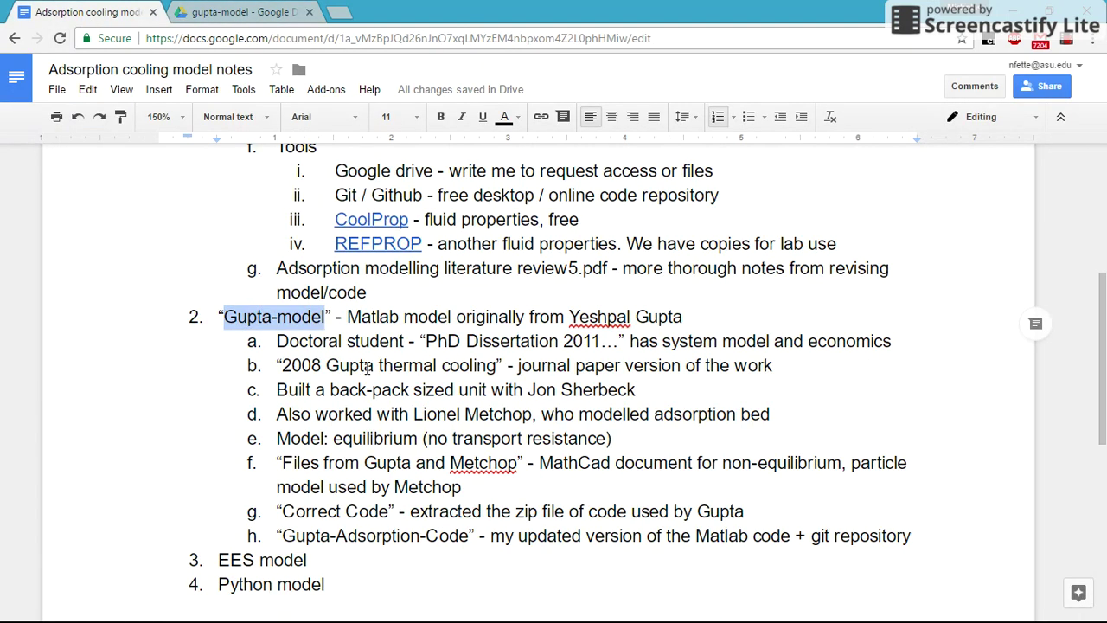
Highlight the 2011 dissertation, the 2008 cooling paper, the literature review PDF and the MathCad item
{"action": "left_click_drag", "start_coordinate": [427, 341], "coordinate": [595, 343]}
{"action": "left_click_drag", "start_coordinate": [285, 365], "coordinate": [490, 365]}
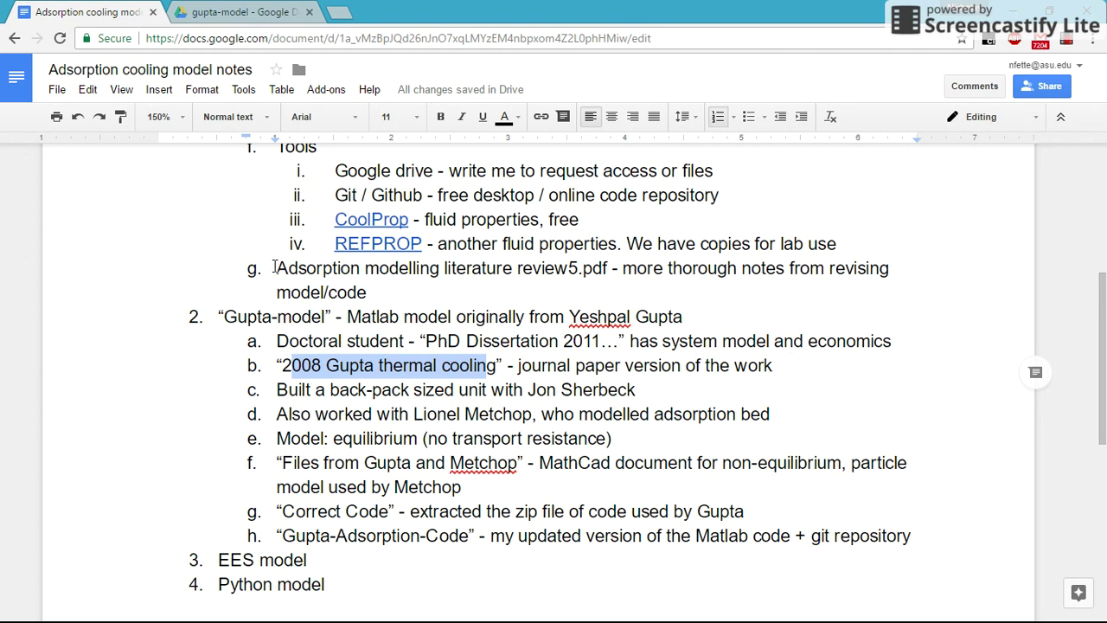
{"action": "left_click_drag", "start_coordinate": [275, 267], "coordinate": [608, 278]}
{"action": "left_click", "coordinate": [386, 303]}
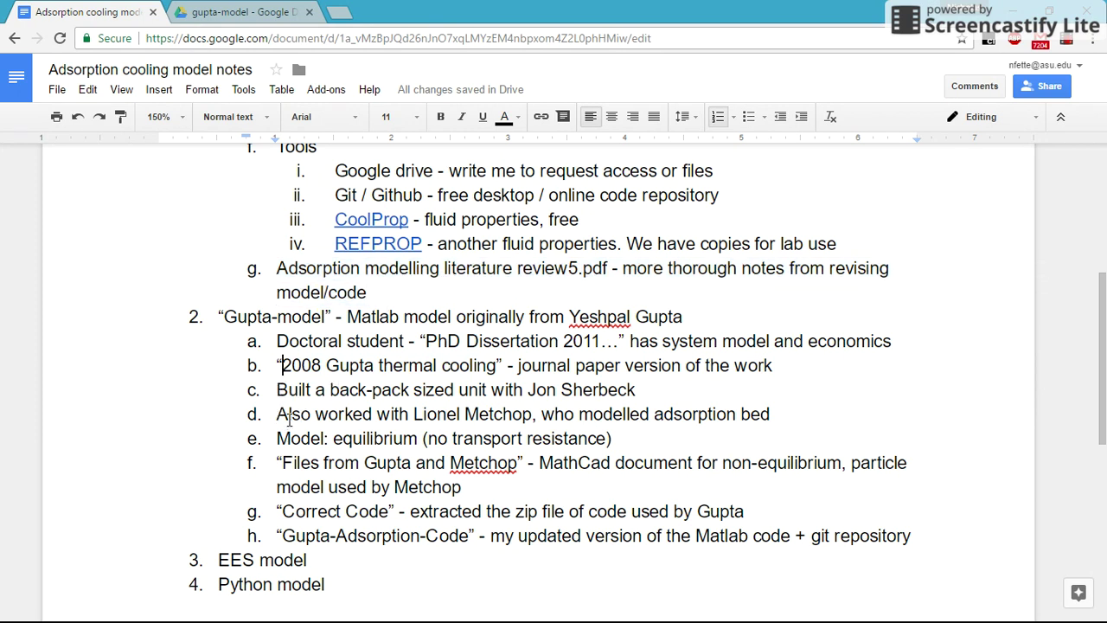
{"action": "left_click_drag", "start_coordinate": [285, 464], "coordinate": [462, 490]}
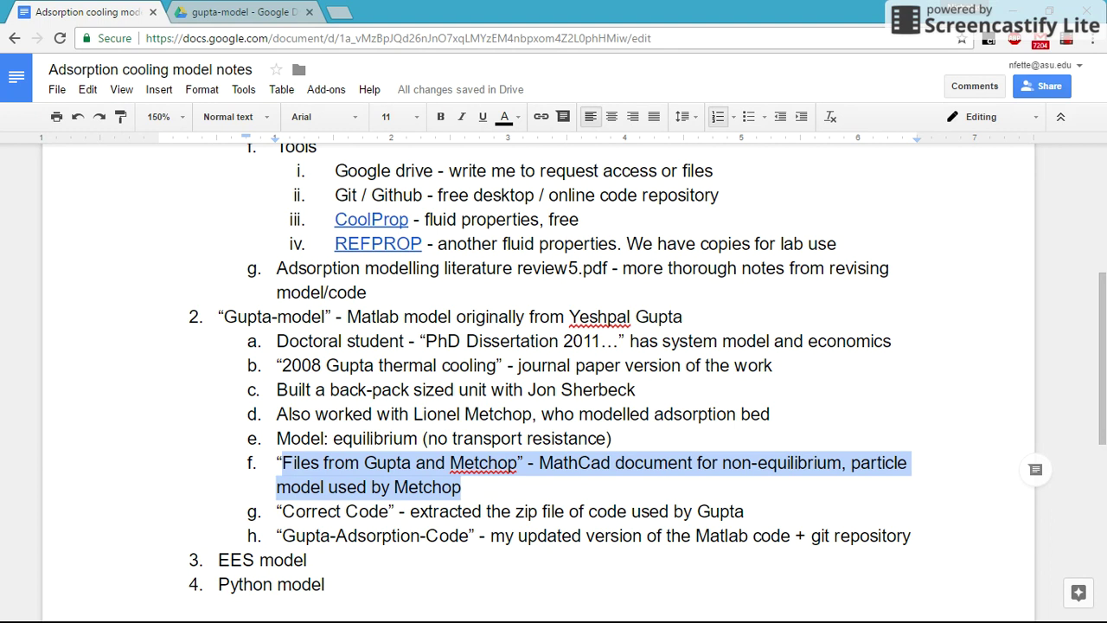
Maximize the saved desorption equations page and scroll through it
{"action": "key", "text": "alt+Tab"}
{"action": "left_click_drag", "start_coordinate": [498, 19], "coordinate": [540, 24]}
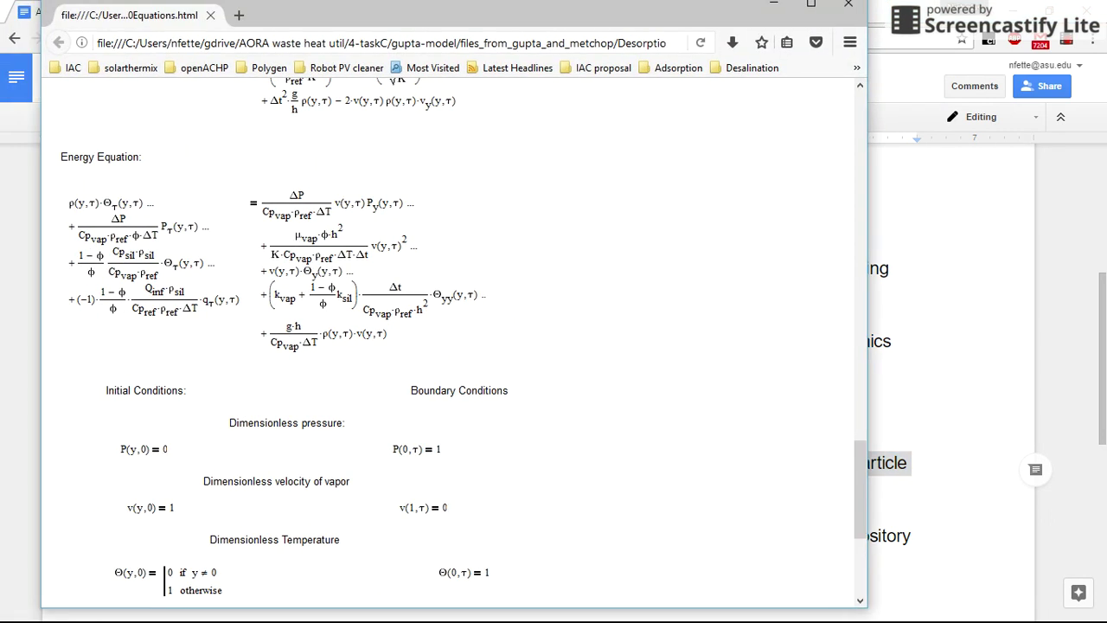
{"action": "double_click", "coordinate": [540, 24]}
{"action": "scroll", "coordinate": [563, 376], "scroll_direction": "up", "scroll_amount": 15}
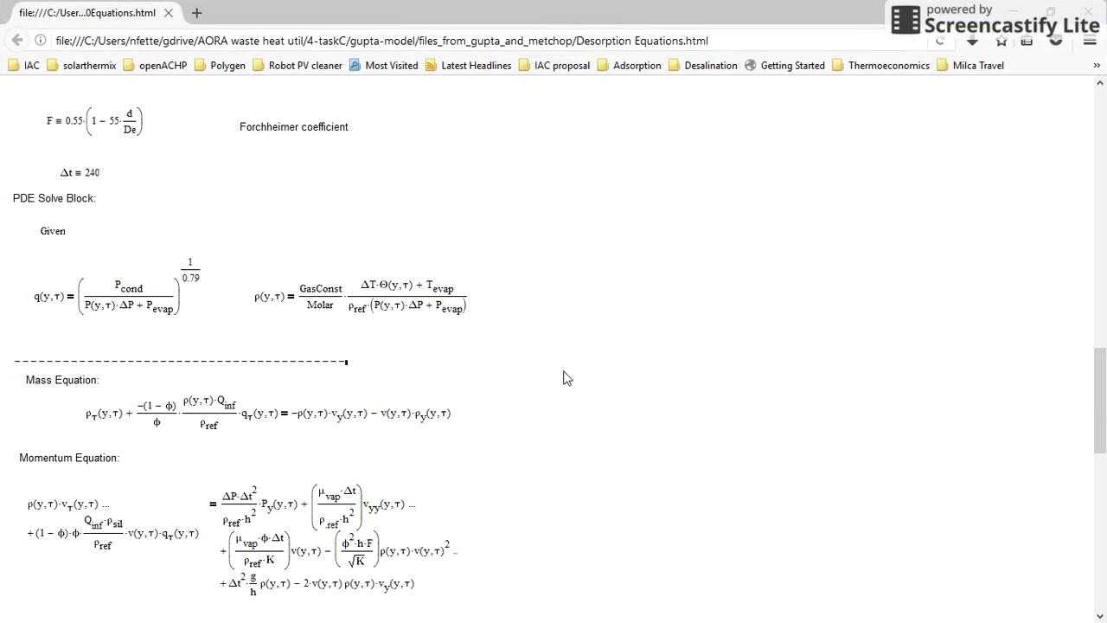
{"action": "scroll", "coordinate": [563, 378], "scroll_direction": "down", "scroll_amount": 20}
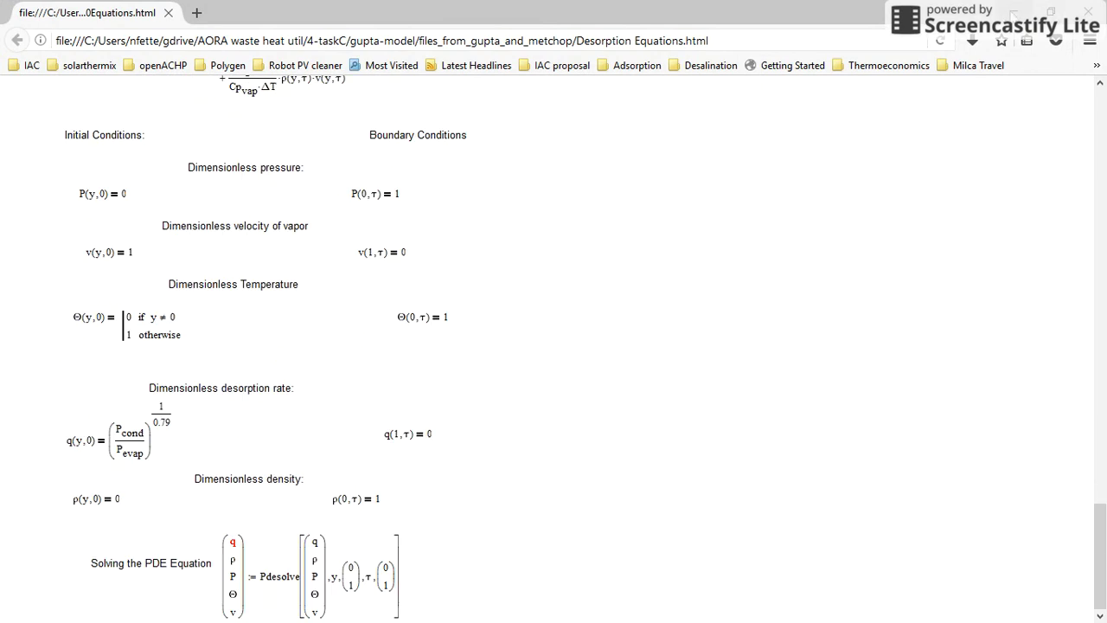
{"action": "left_click", "coordinate": [1014, 12]}
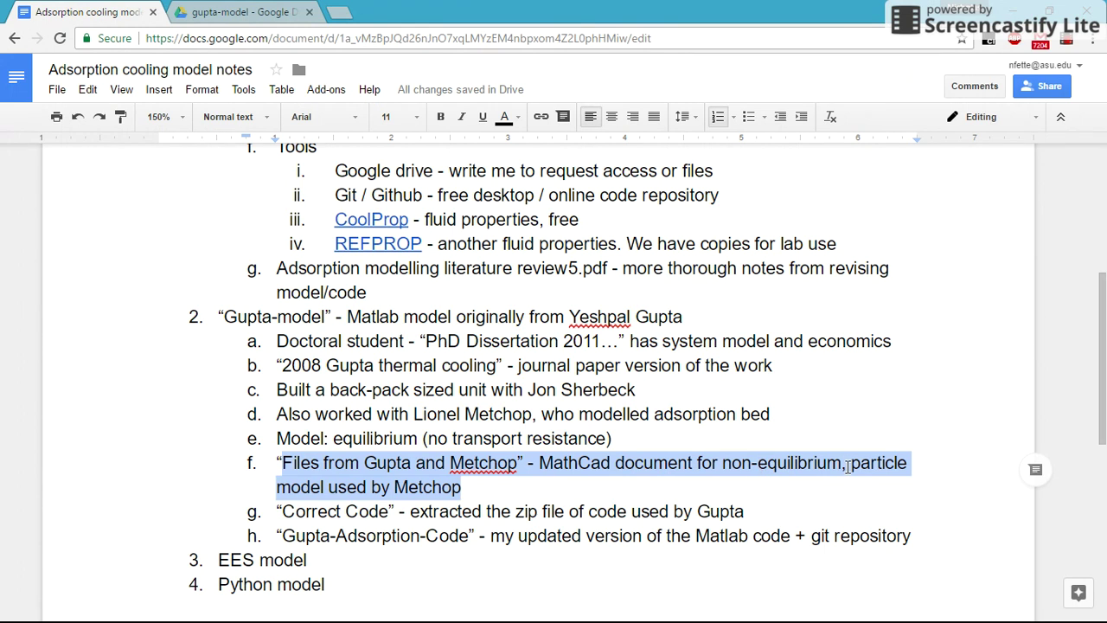
Check the details of the Correct Code folder and Adsorption Code.zip in the gupta-model Drive folder
{"action": "left_click", "coordinate": [846, 466]}
{"action": "left_click", "coordinate": [467, 488]}
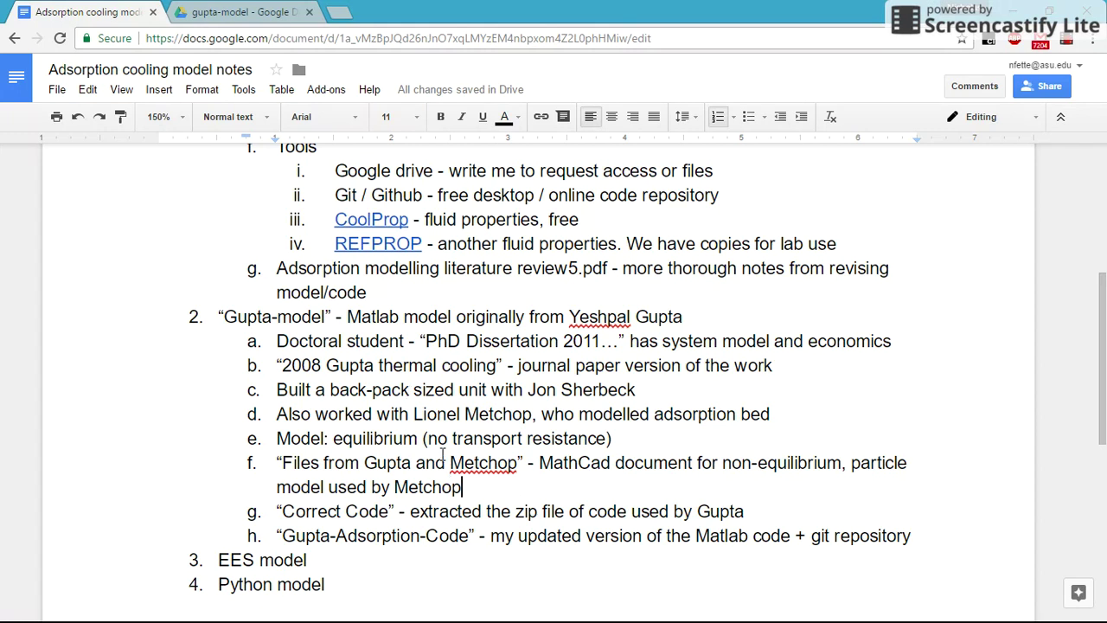
{"action": "left_click", "coordinate": [245, 17]}
{"action": "scroll", "coordinate": [275, 300], "scroll_direction": "up", "scroll_amount": 1}
{"action": "left_click", "coordinate": [264, 211]}
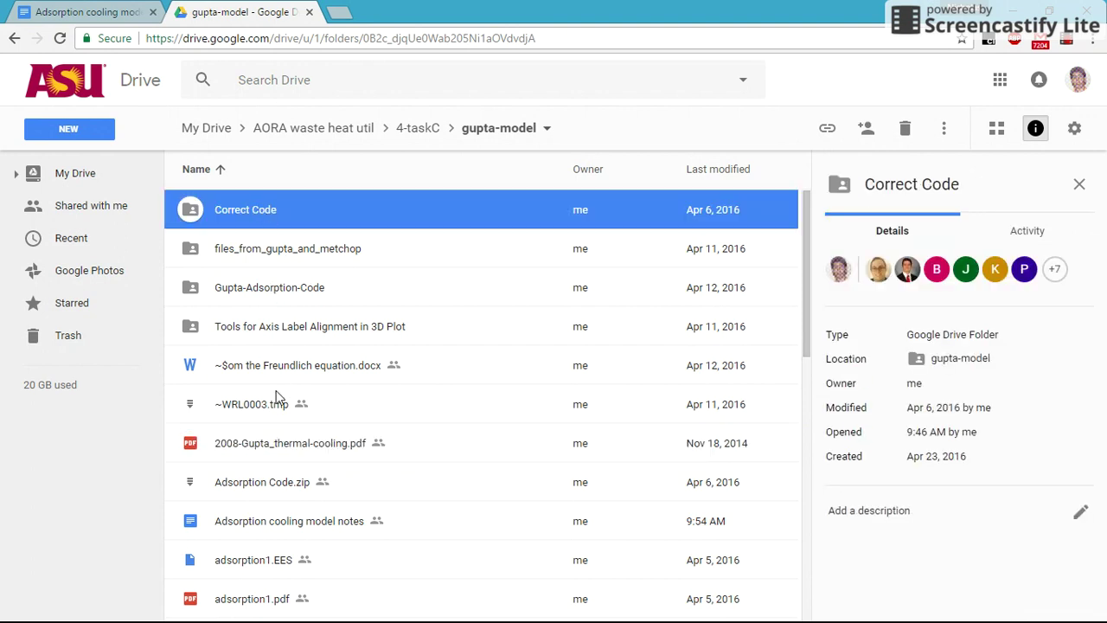
{"action": "left_click", "coordinate": [244, 496]}
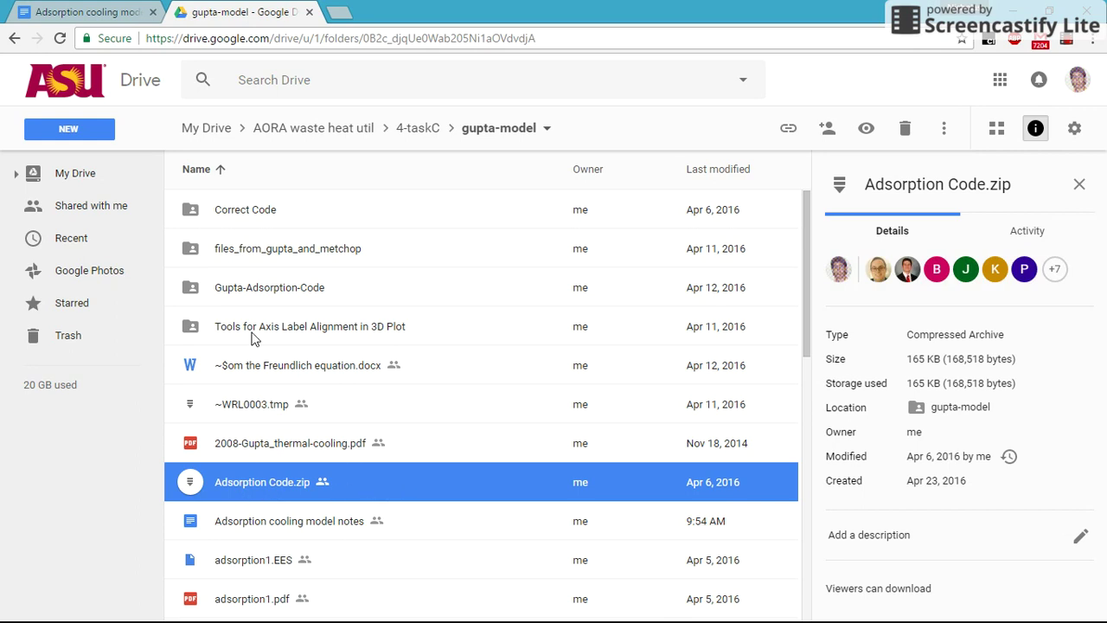
{"action": "left_click", "coordinate": [99, 14]}
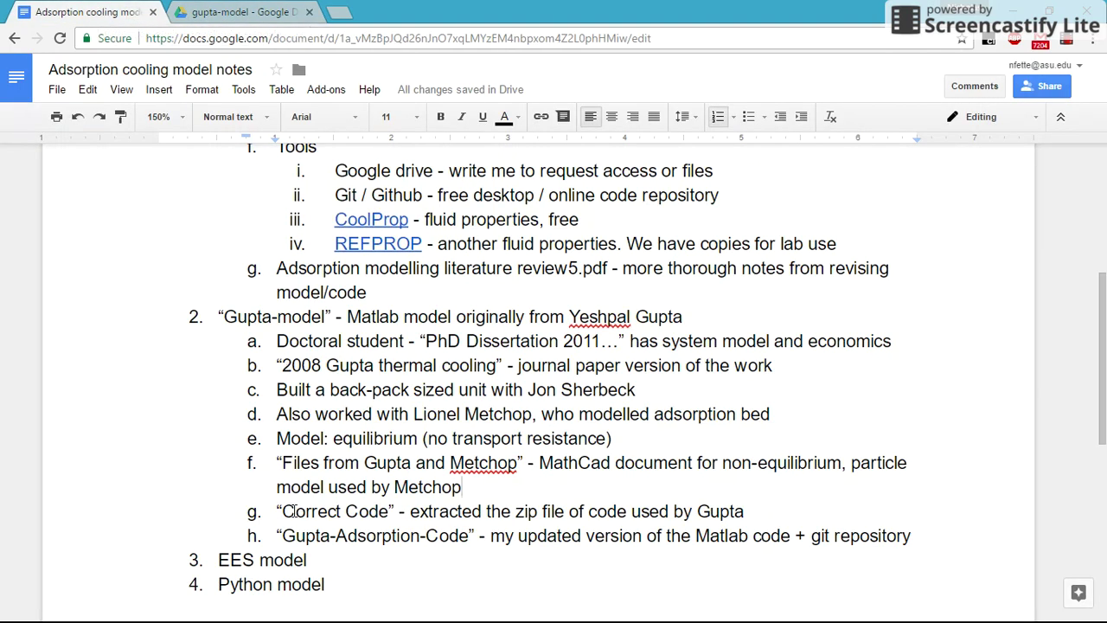
Insert 'original' before 'code' in item g's Correct Code description
{"action": "left_click_drag", "start_coordinate": [282, 511], "coordinate": [390, 511]}
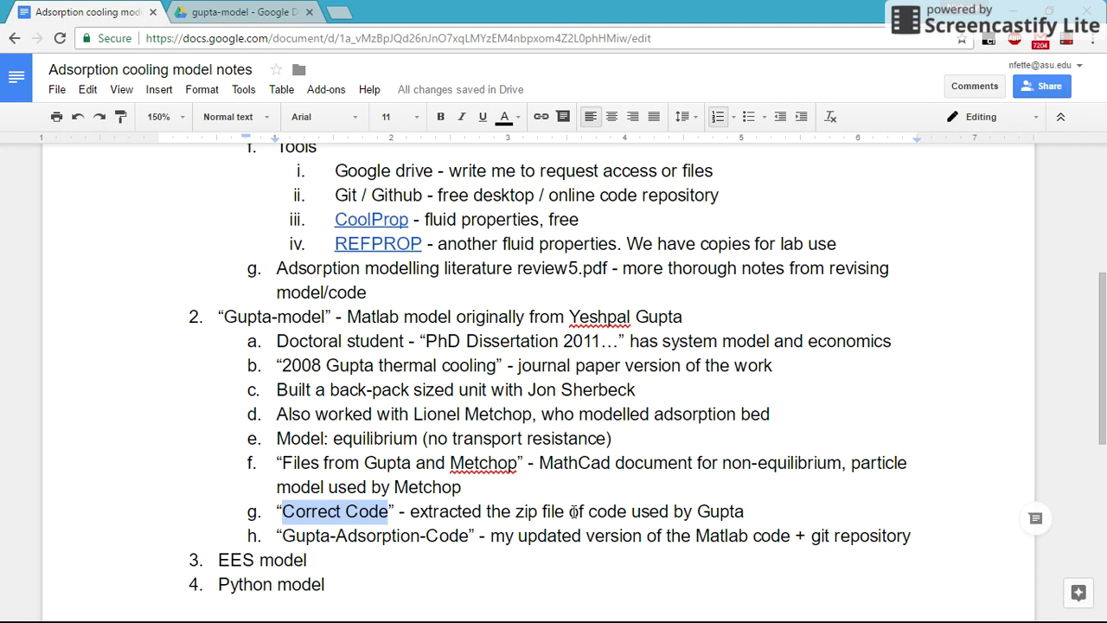
{"action": "left_click", "coordinate": [591, 511]}
{"action": "type", "text": "original"}
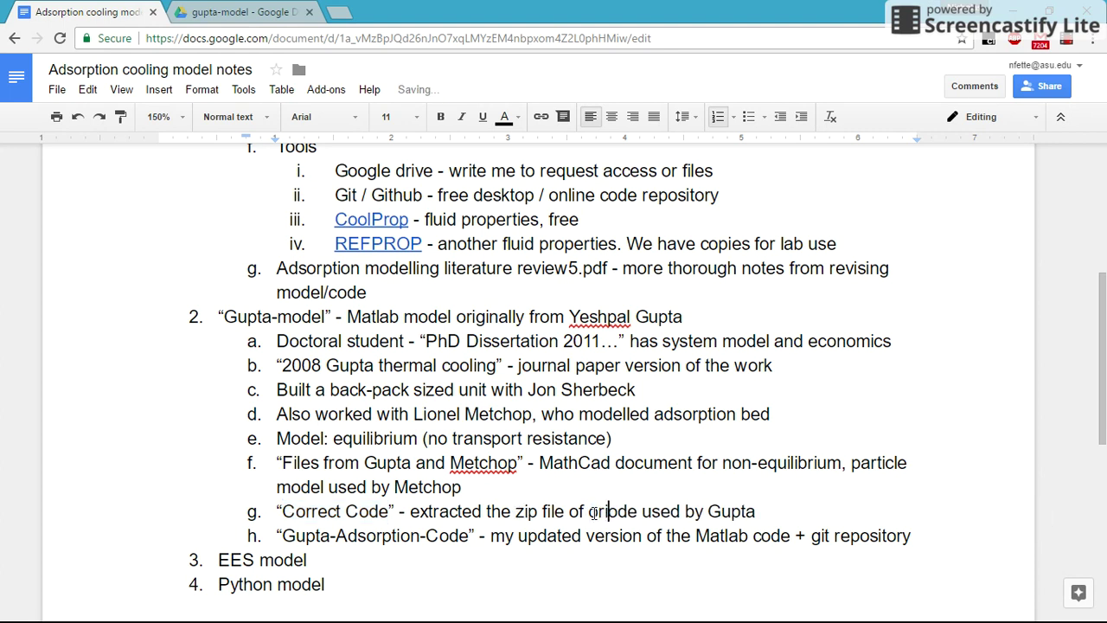
{"action": "key", "text": "End"}
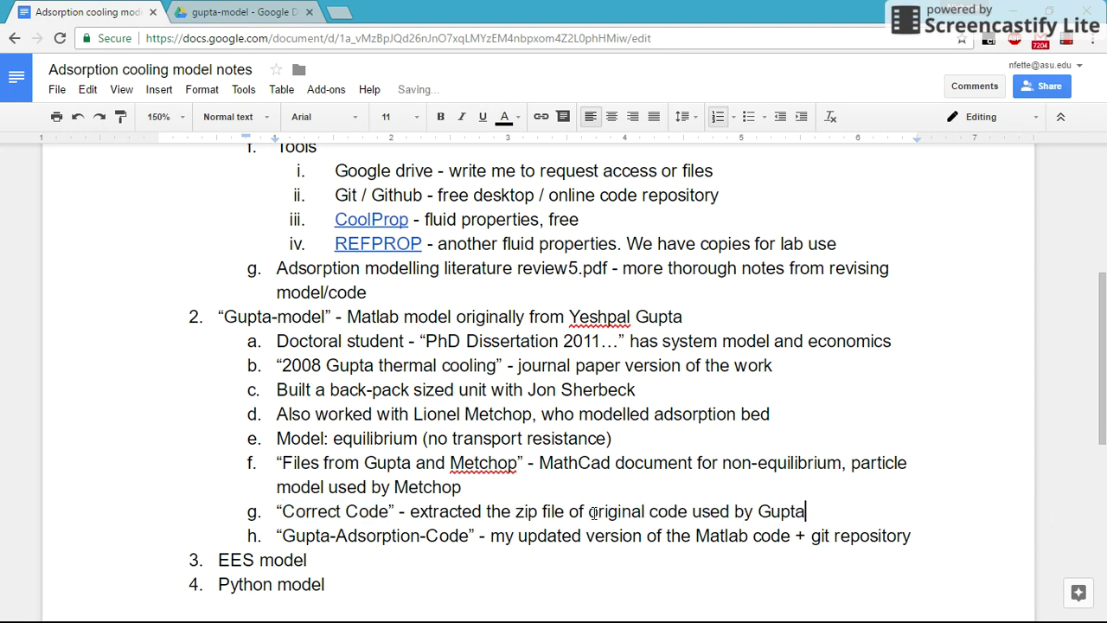
Highlight 'git repository' and 'updated' in item h
{"action": "left_click", "coordinate": [283, 535]}
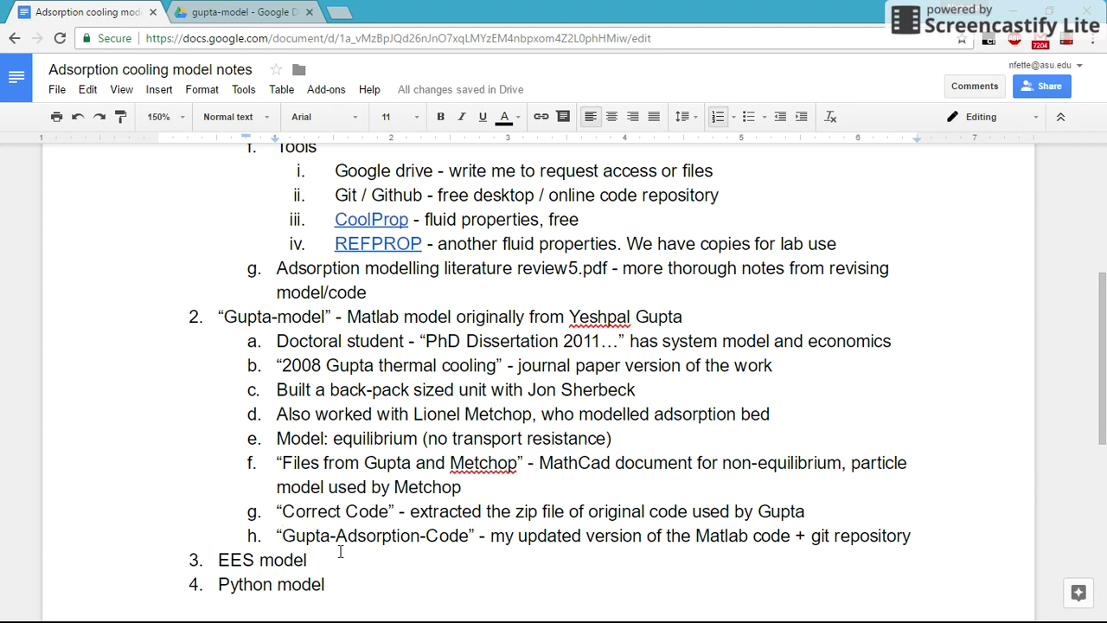
{"action": "left_click_drag", "start_coordinate": [811, 535], "coordinate": [904, 534]}
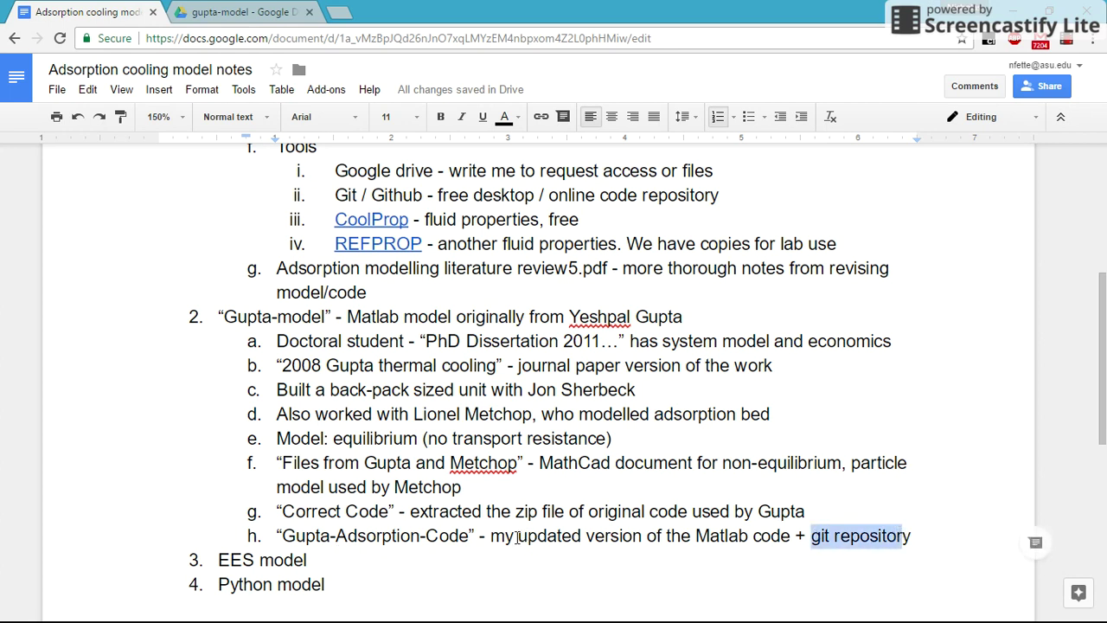
{"action": "left_click", "coordinate": [528, 537]}
{"action": "left_click_drag", "start_coordinate": [528, 536], "coordinate": [613, 534]}
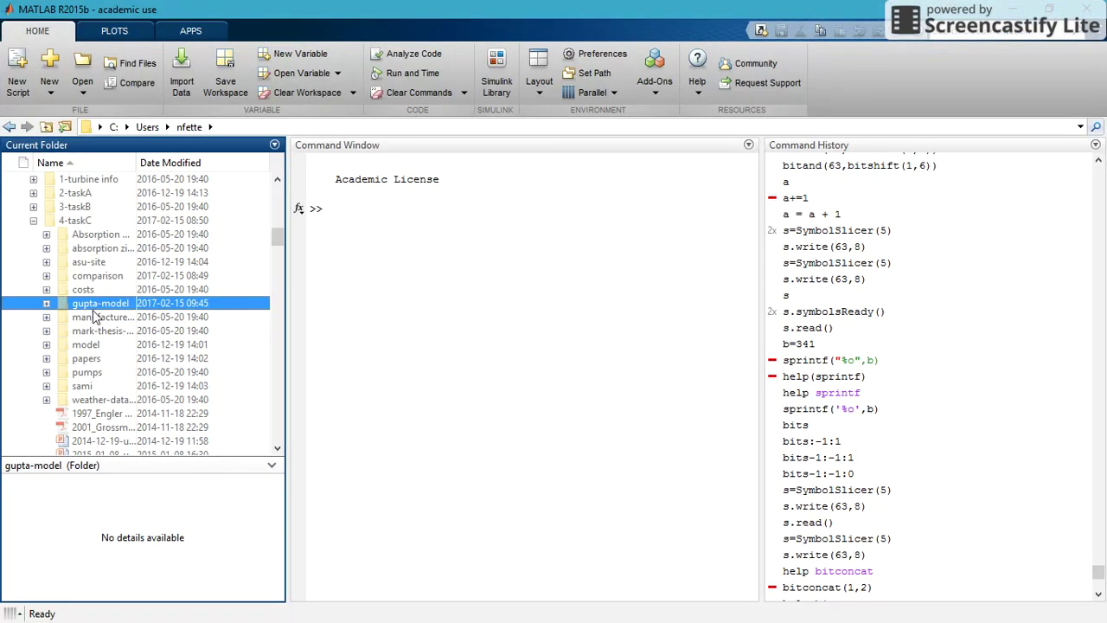
Expand 4-taskC > gupta-model, make it current, and open solution9.m from Correct Code
{"action": "left_click", "coordinate": [47, 304]}
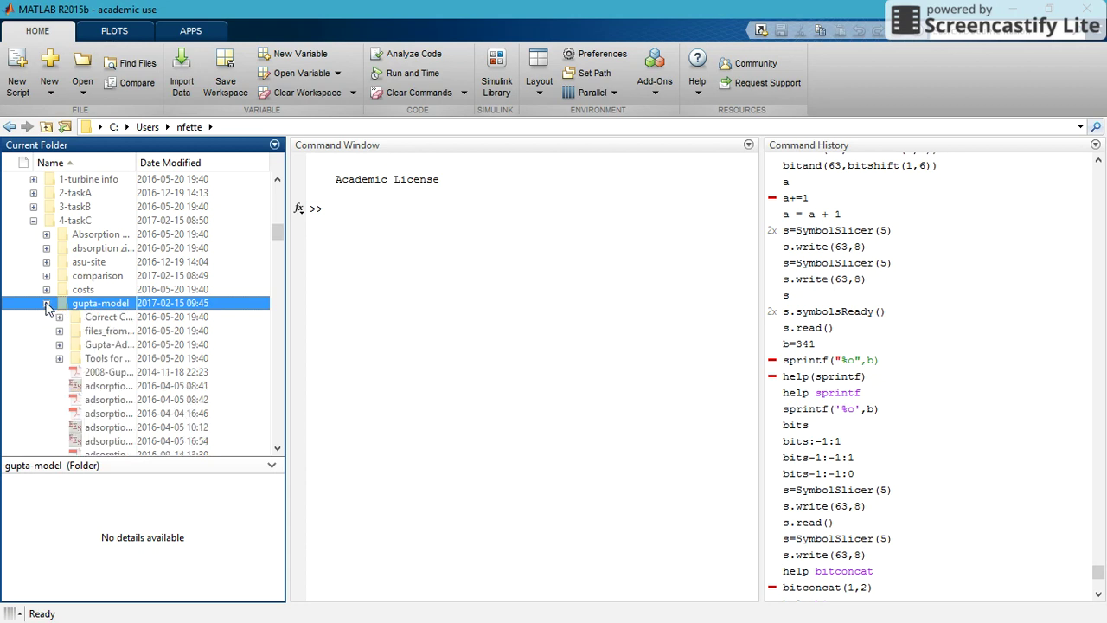
{"action": "left_click", "coordinate": [58, 345]}
{"action": "left_click", "coordinate": [109, 345]}
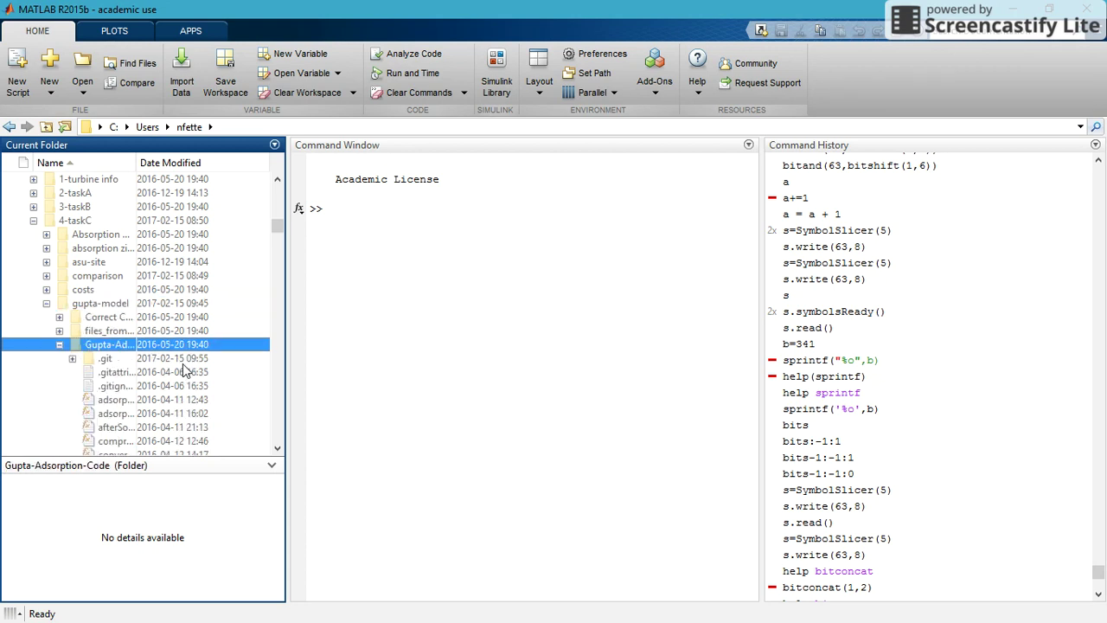
{"action": "double_click", "coordinate": [125, 345]}
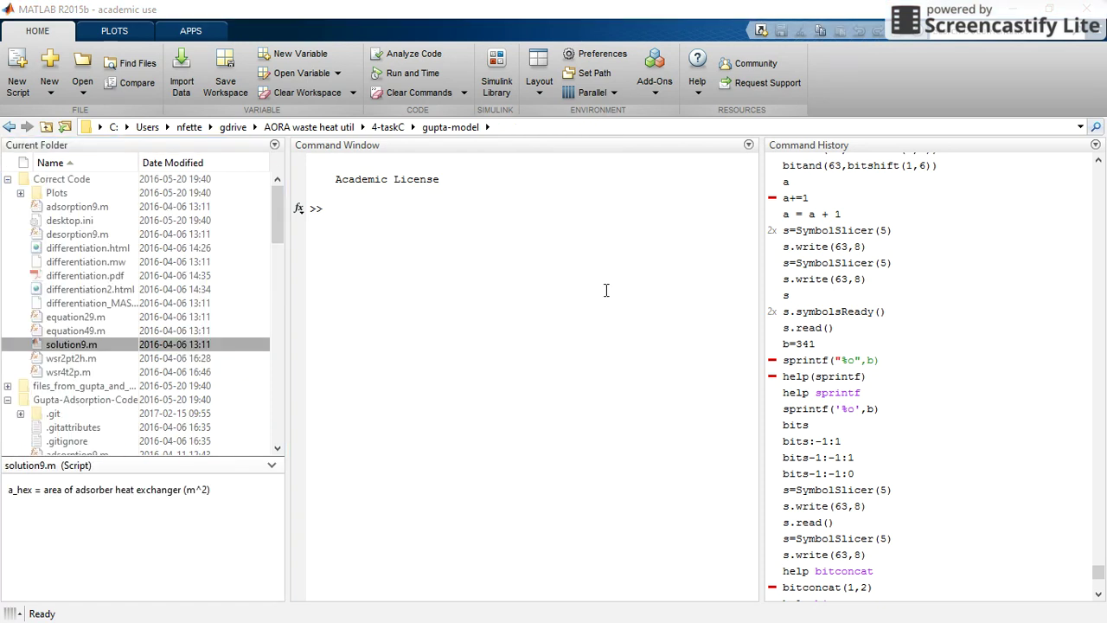
{"action": "left_click", "coordinate": [75, 181]}
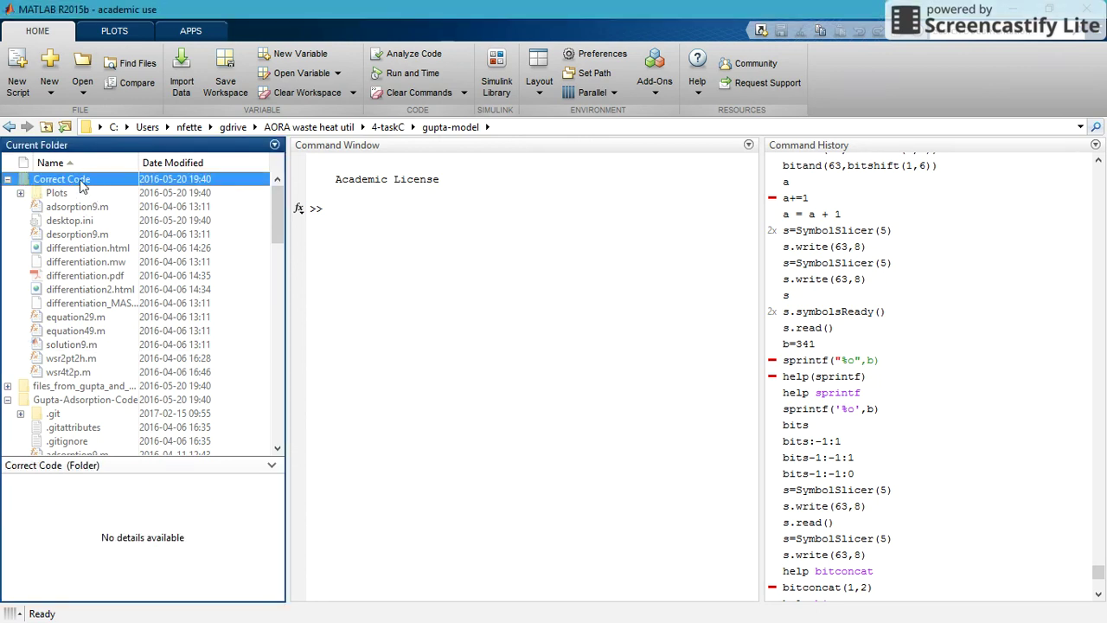
{"action": "double_click", "coordinate": [74, 346]}
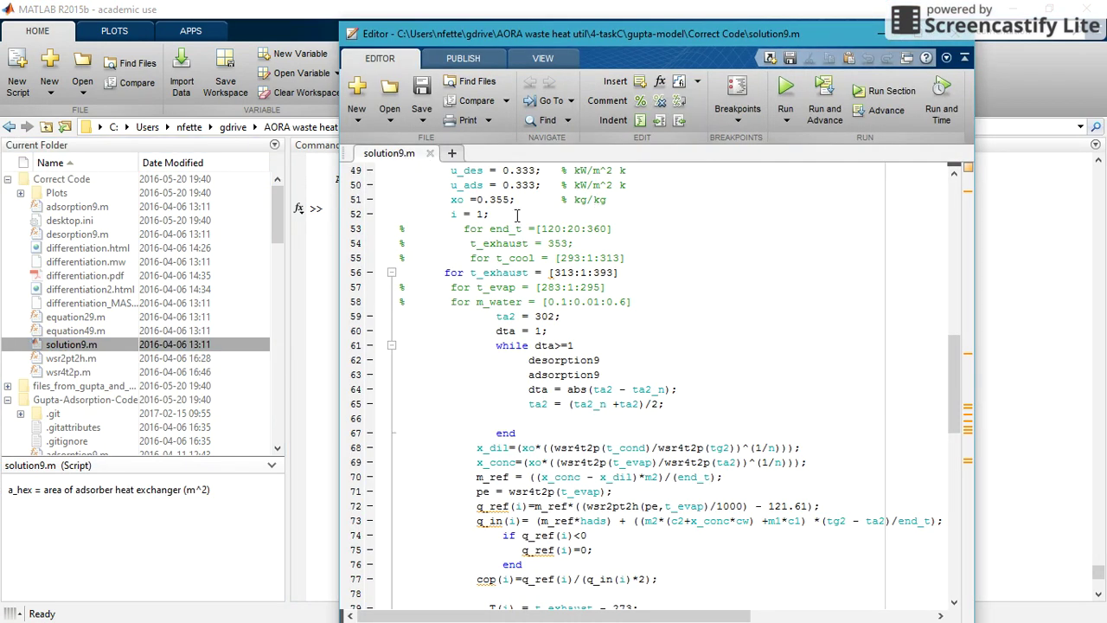
{"action": "left_click_drag", "start_coordinate": [703, 34], "coordinate": [720, 20]}
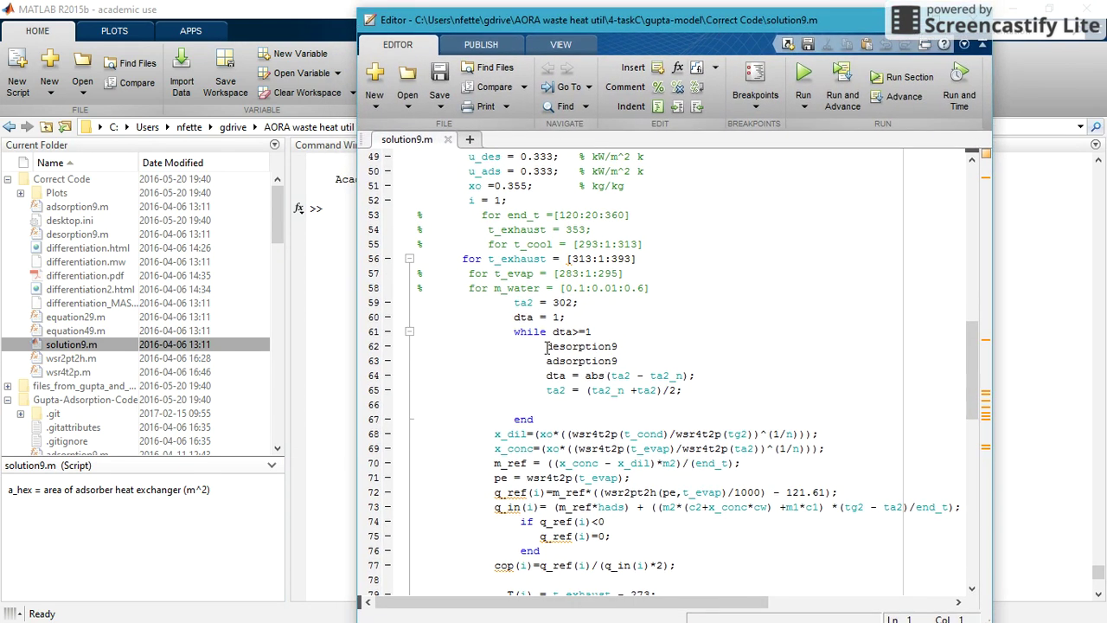
{"action": "left_click_drag", "start_coordinate": [547, 346], "coordinate": [618, 360]}
{"action": "scroll", "coordinate": [552, 297], "scroll_direction": "up", "scroll_amount": 1}
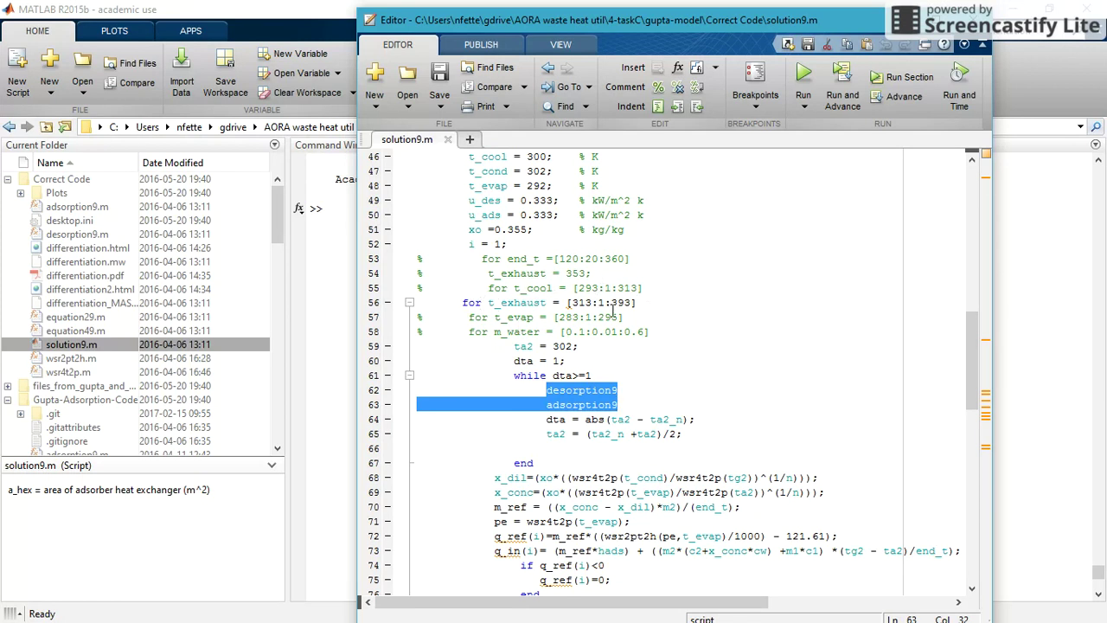
{"action": "scroll", "coordinate": [612, 309], "scroll_direction": "down", "scroll_amount": 14}
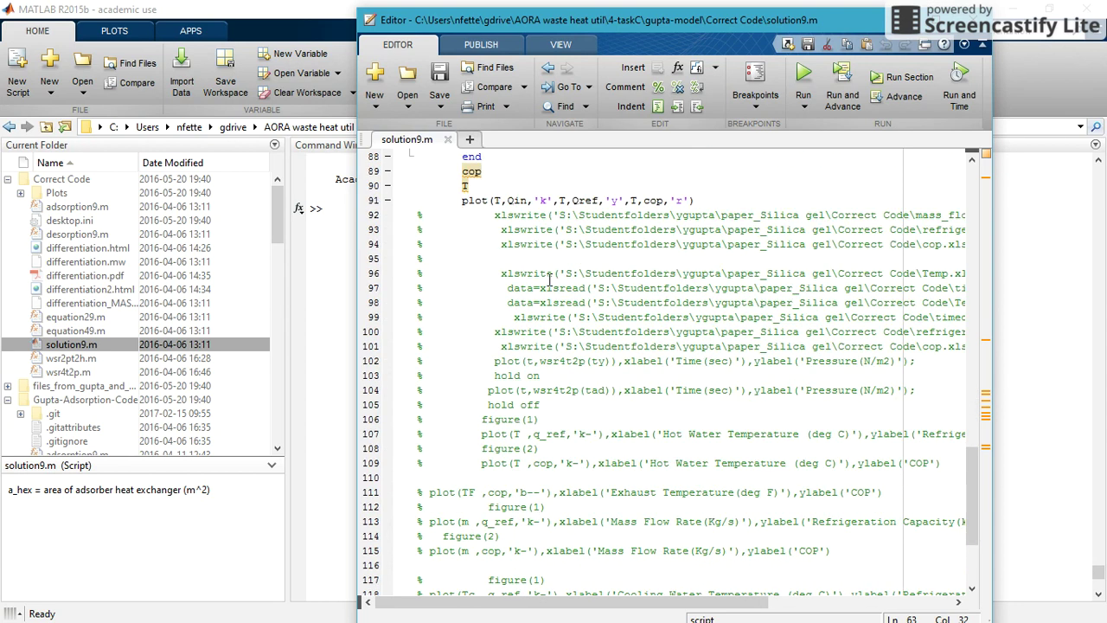
{"action": "scroll", "coordinate": [540, 302], "scroll_direction": "up", "scroll_amount": 12}
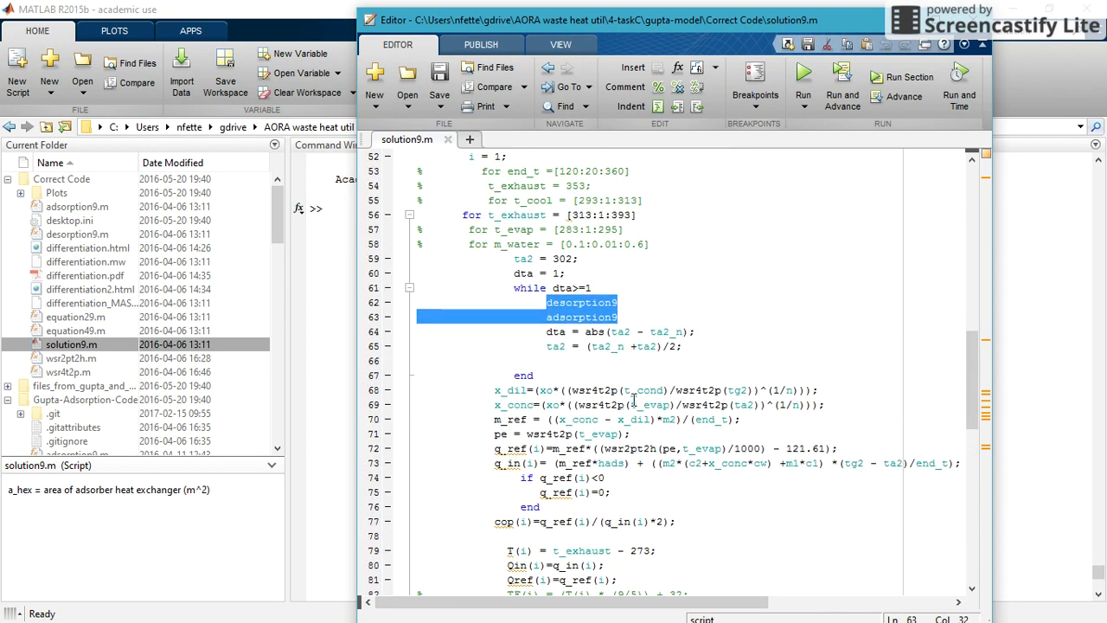
{"action": "scroll", "coordinate": [634, 400], "scroll_direction": "up", "scroll_amount": 2}
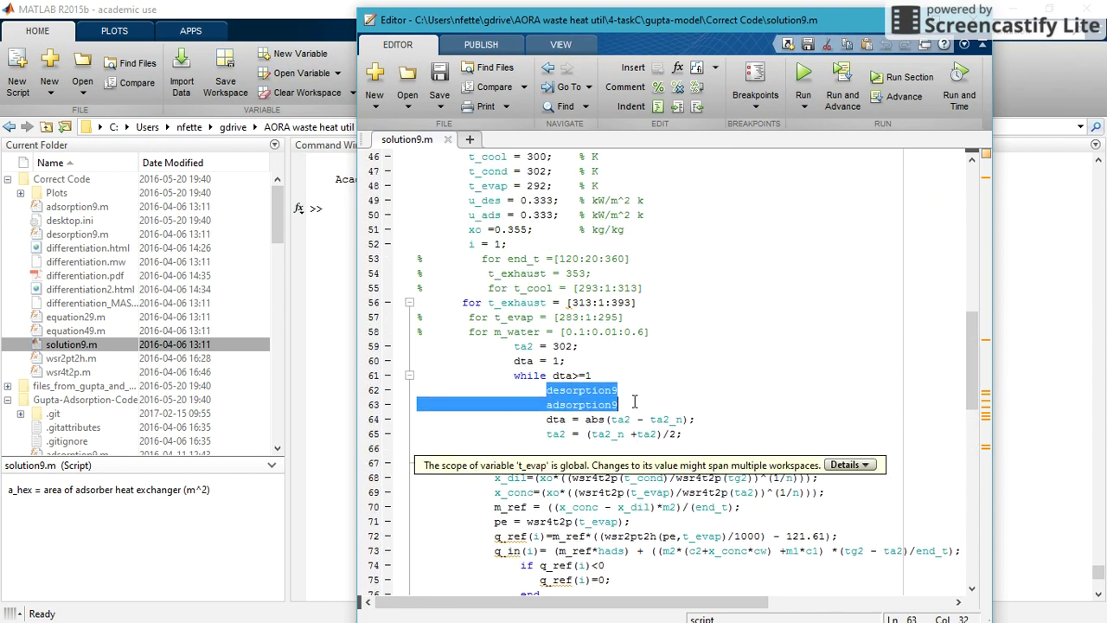
{"action": "left_click_drag", "start_coordinate": [516, 377], "coordinate": [598, 377]}
{"action": "left_click", "coordinate": [554, 377]}
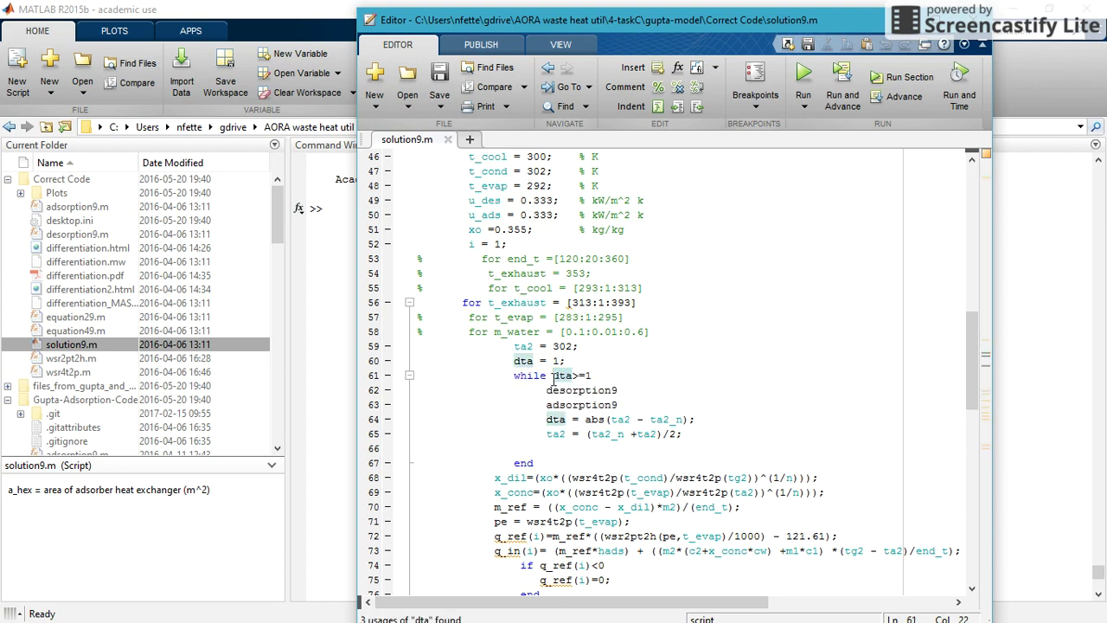
{"action": "left_click_drag", "start_coordinate": [550, 377], "coordinate": [597, 375]}
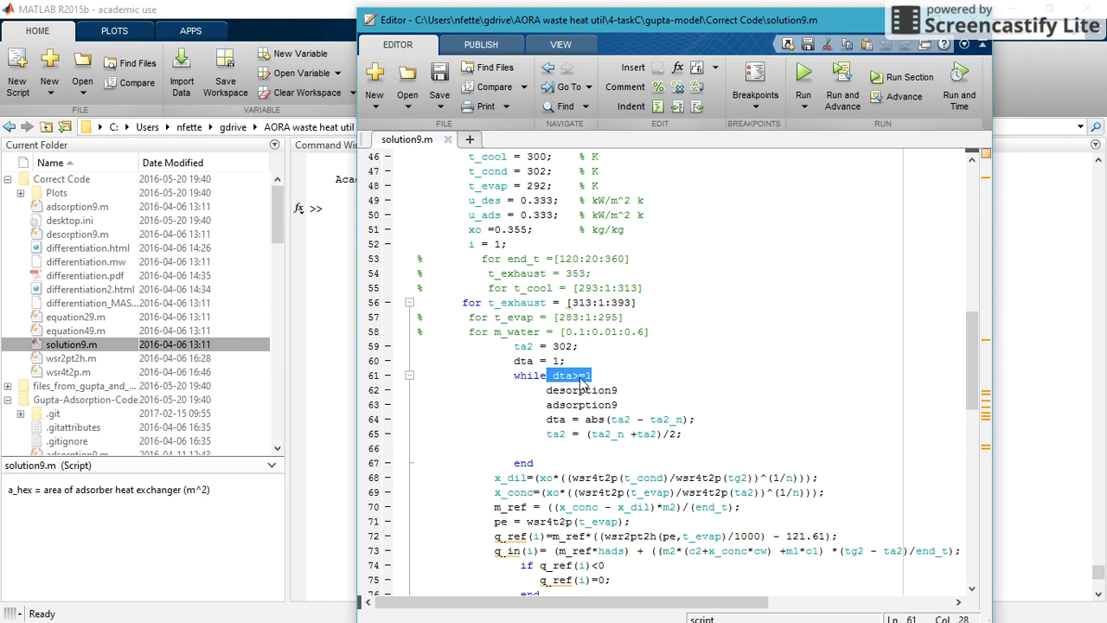
{"action": "left_click_drag", "start_coordinate": [605, 421], "coordinate": [692, 424]}
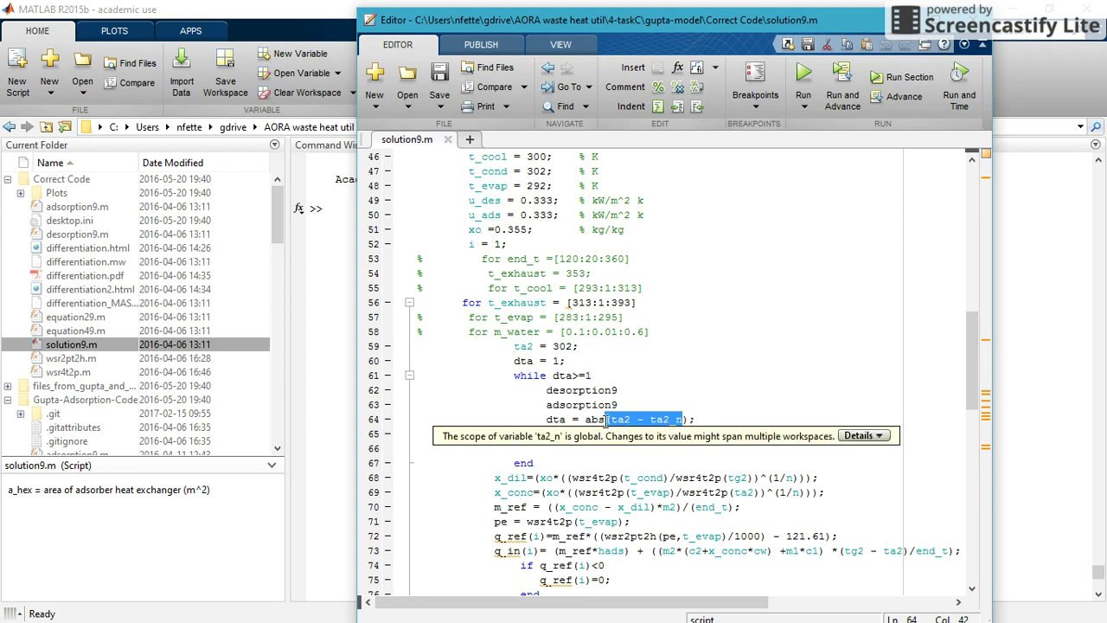
{"action": "double_click", "coordinate": [591, 376]}
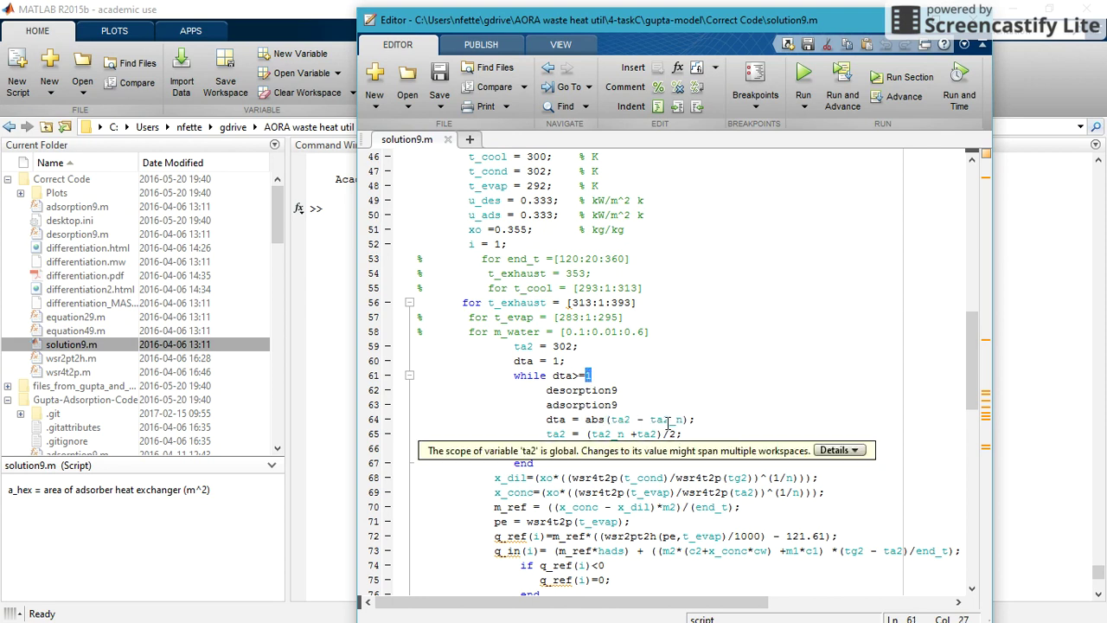
{"action": "key", "text": "Right"}
{"action": "left_click_drag", "start_coordinate": [683, 419], "coordinate": [612, 419]}
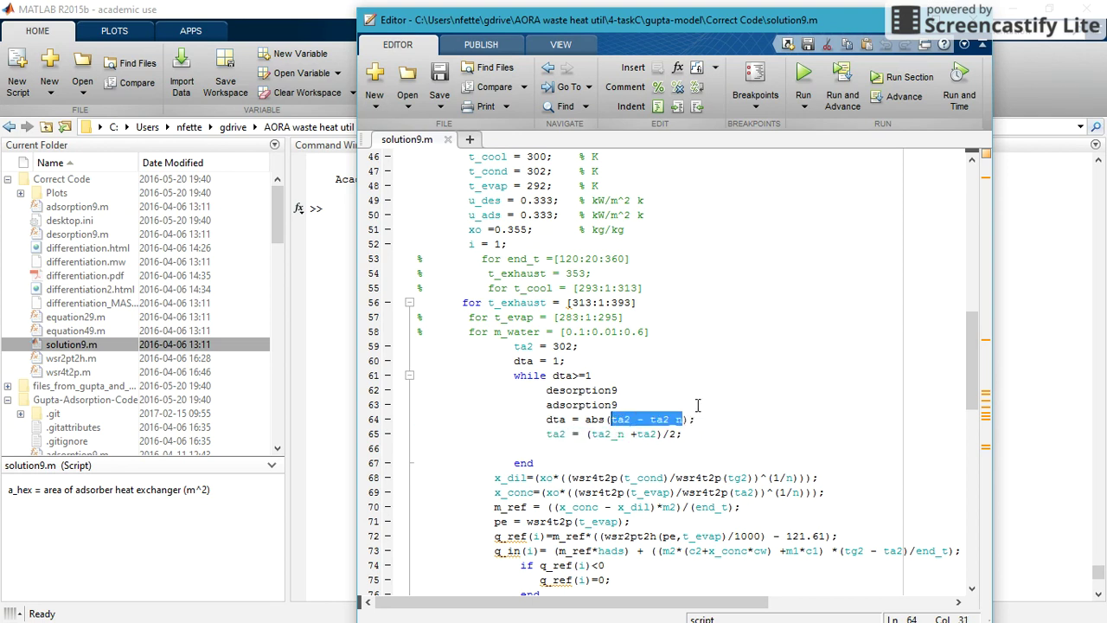
{"action": "scroll", "coordinate": [695, 405], "scroll_direction": "down", "scroll_amount": 1}
{"action": "scroll", "coordinate": [700, 370], "scroll_direction": "down", "scroll_amount": 1}
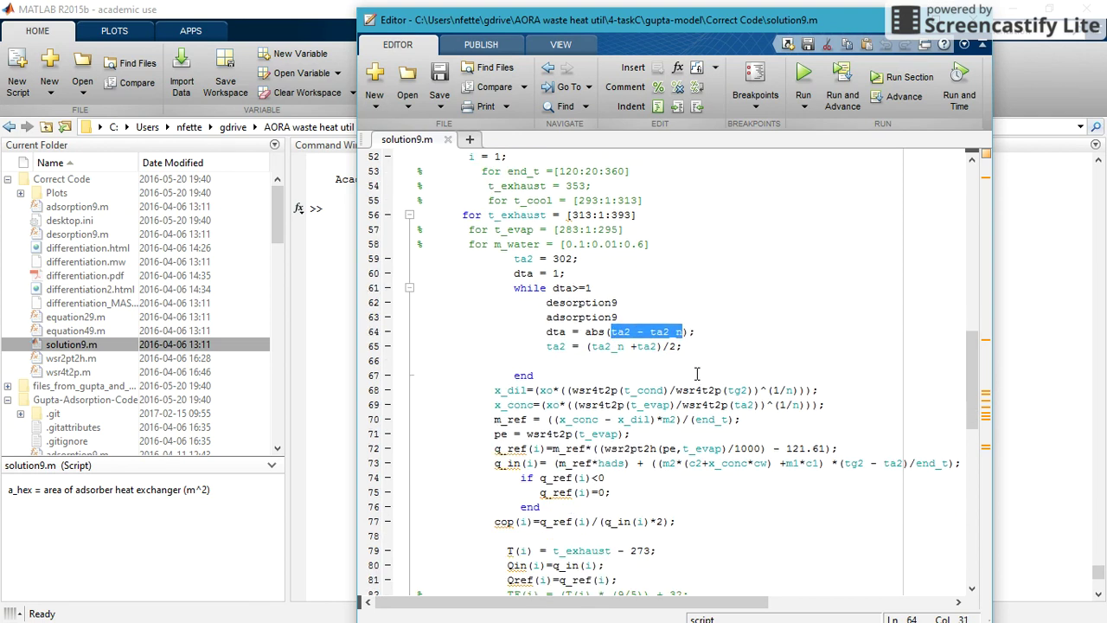
{"action": "scroll", "coordinate": [697, 373], "scroll_direction": "down", "scroll_amount": 2}
{"action": "left_click_drag", "start_coordinate": [495, 302], "coordinate": [703, 426]}
{"action": "left_click", "coordinate": [703, 426]}
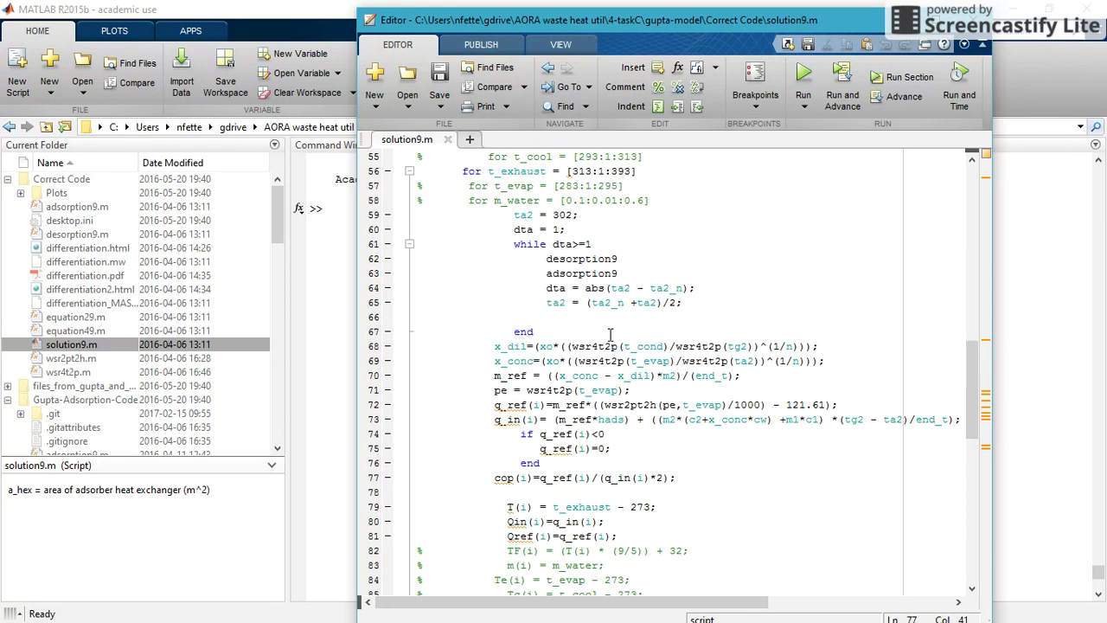
{"action": "left_click", "coordinate": [586, 259]}
{"action": "double_click", "coordinate": [71, 234]}
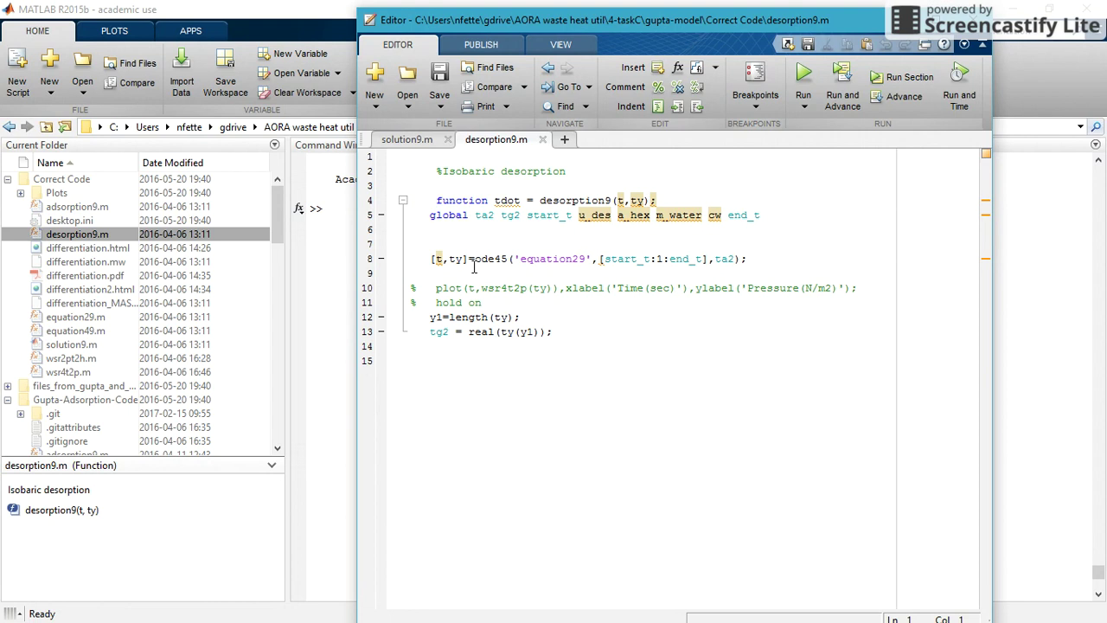
{"action": "double_click", "coordinate": [521, 259]}
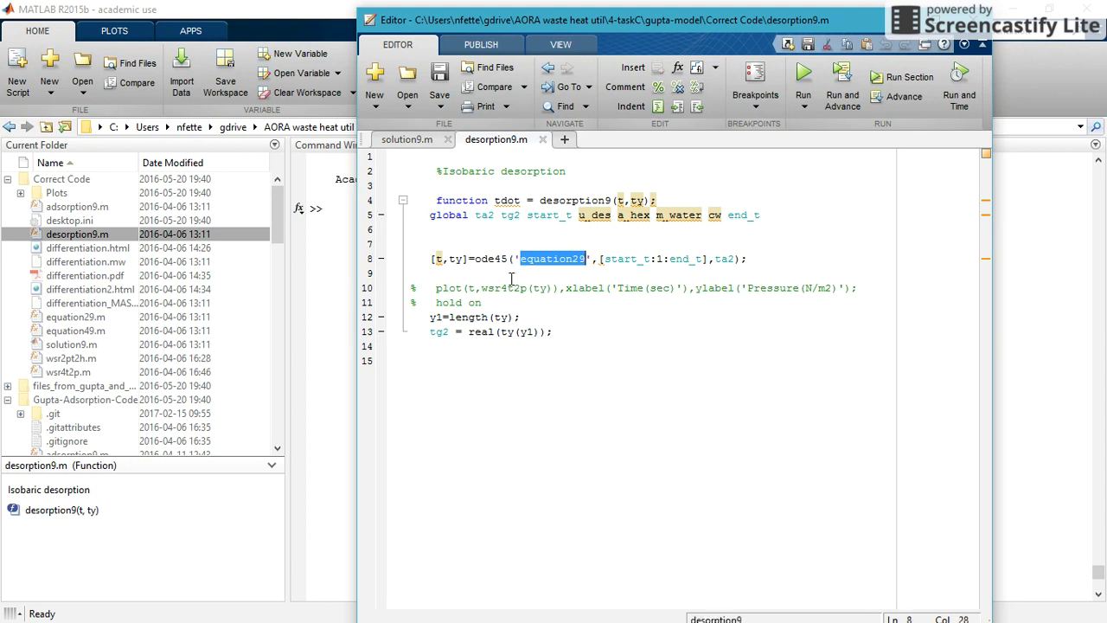
{"action": "double_click", "coordinate": [74, 317]}
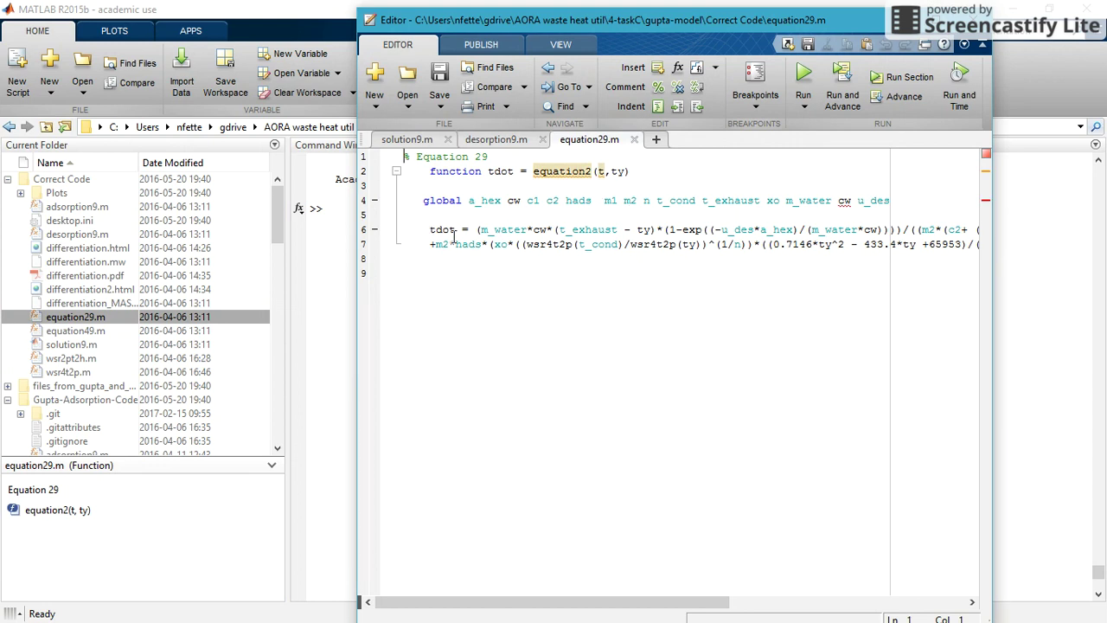
{"action": "left_click_drag", "start_coordinate": [430, 230], "coordinate": [423, 258]}
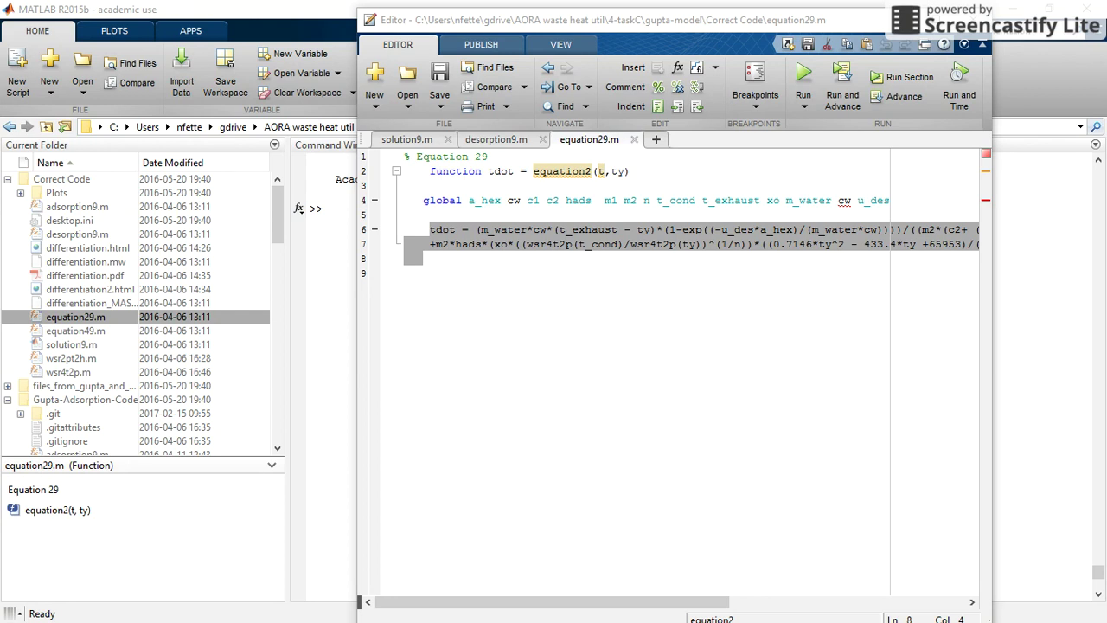
{"action": "left_click", "coordinate": [385, 110]}
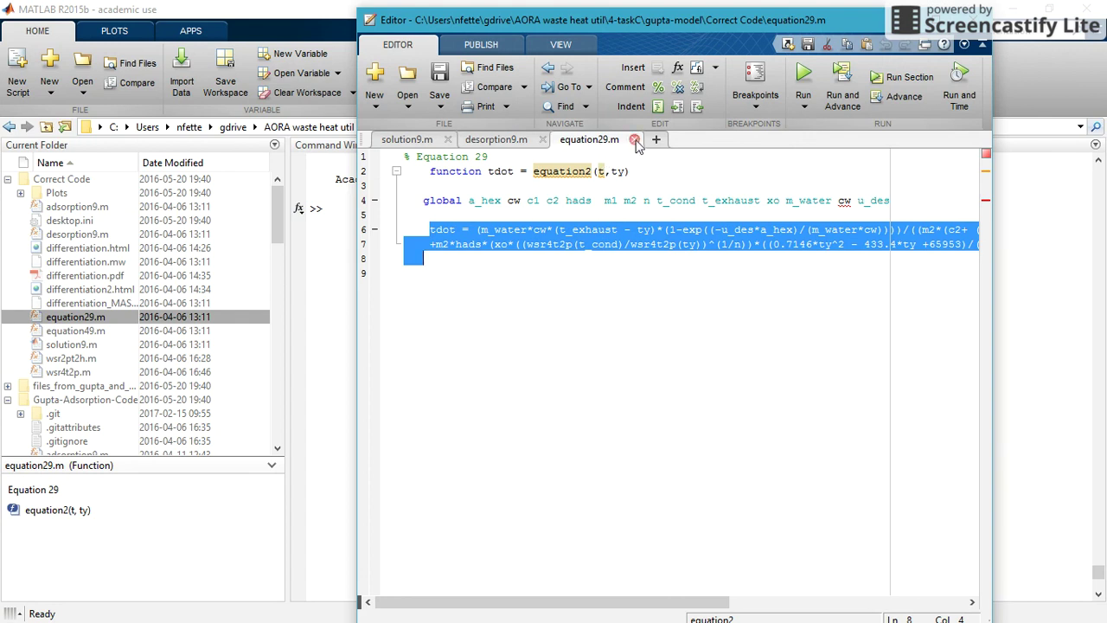
{"action": "left_click", "coordinate": [635, 140]}
{"action": "left_click", "coordinate": [543, 139]}
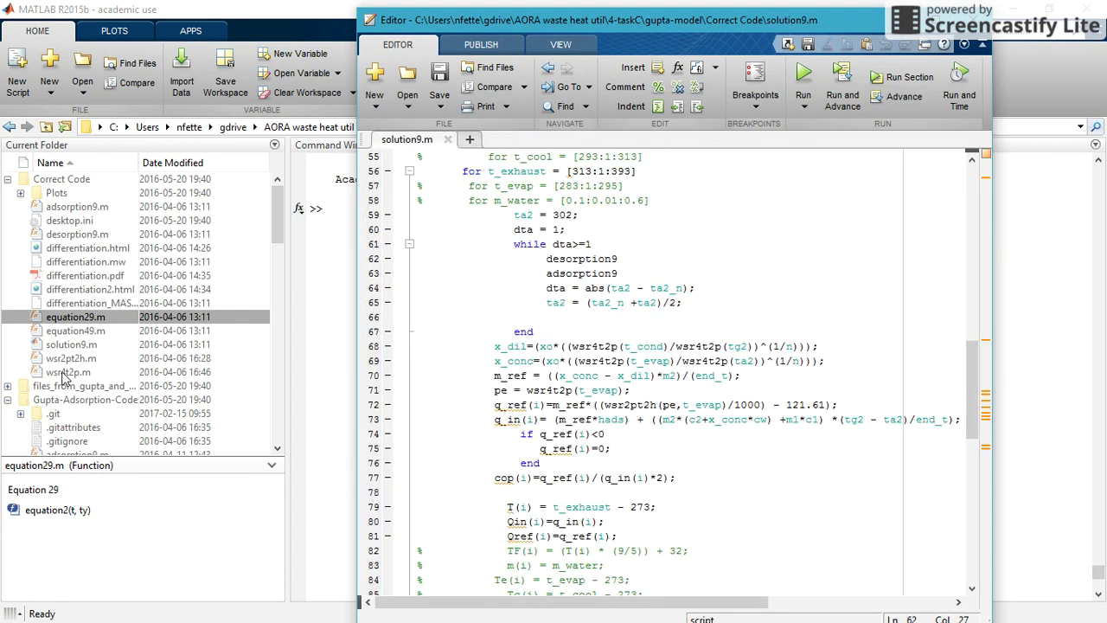
{"action": "double_click", "coordinate": [68, 210]}
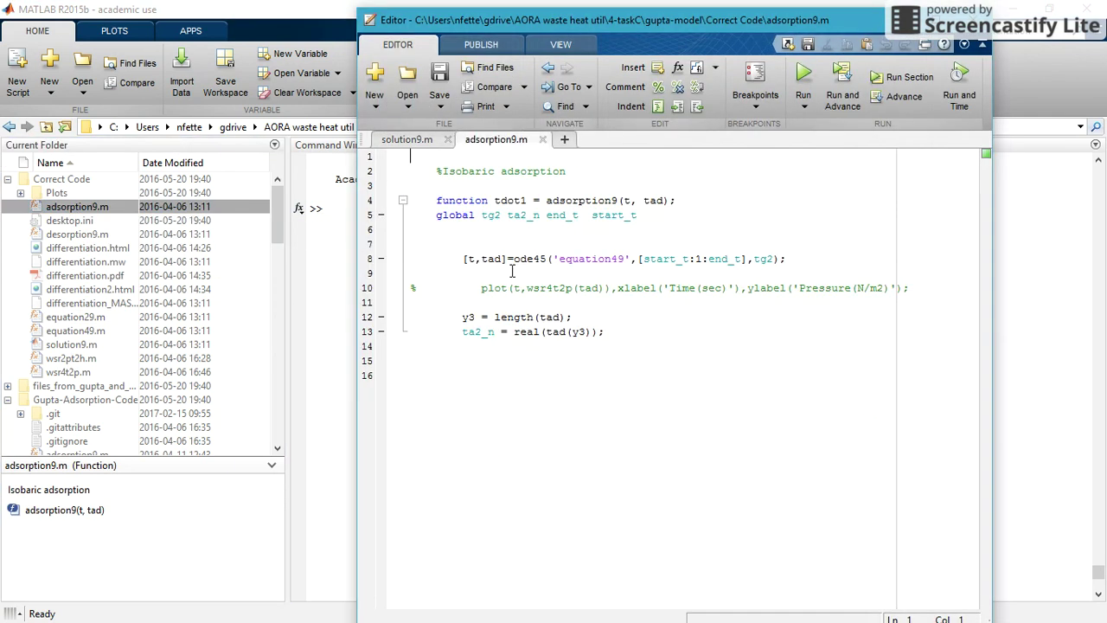
{"action": "double_click", "coordinate": [591, 258]}
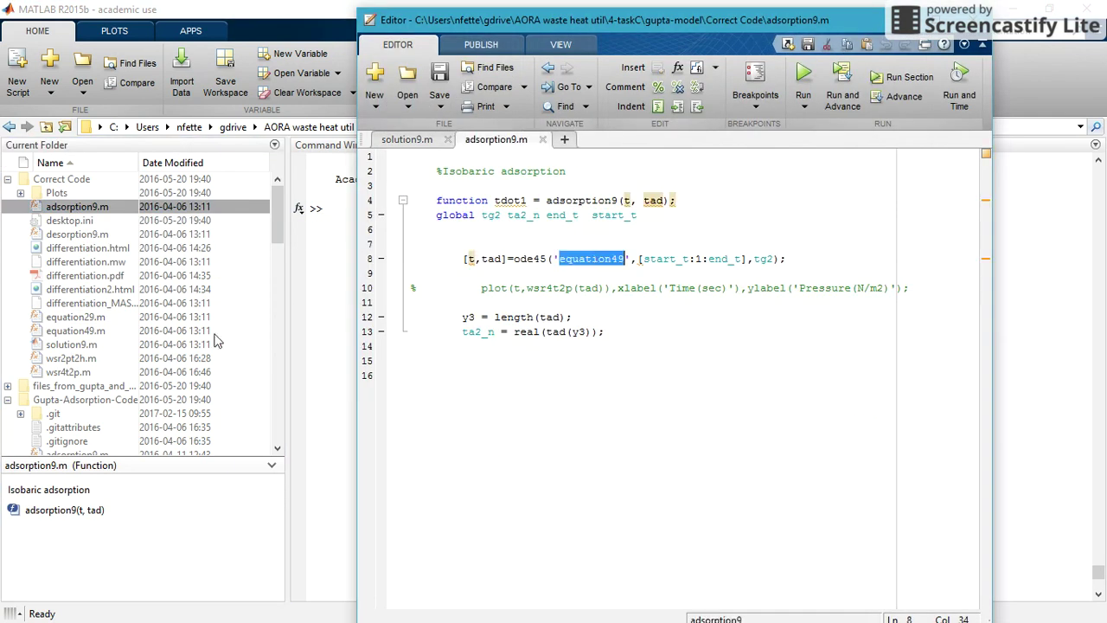
{"action": "double_click", "coordinate": [76, 331]}
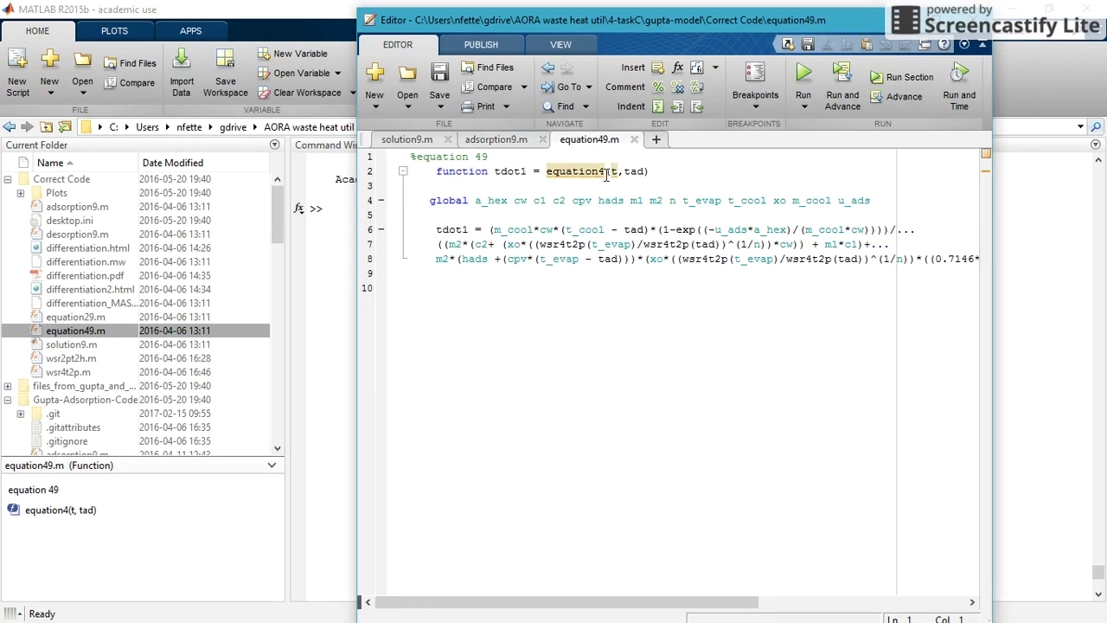
{"action": "mouse_move", "coordinate": [608, 173]}
{"action": "double_click", "coordinate": [452, 230]}
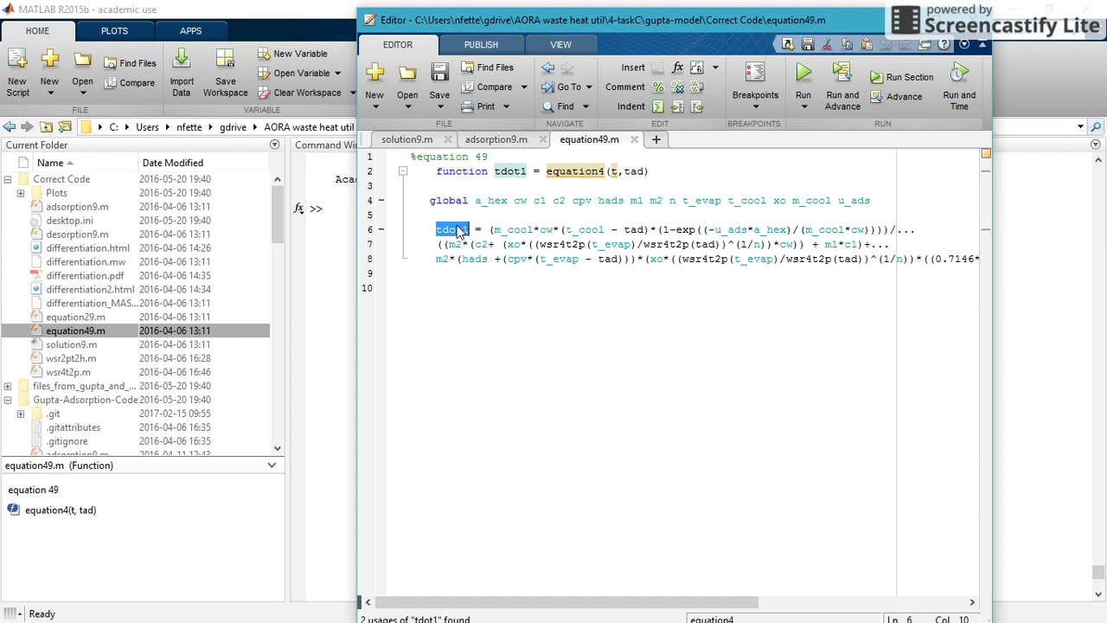
{"action": "left_click_drag", "start_coordinate": [492, 232], "coordinate": [792, 267]}
{"action": "key", "text": "Home"}
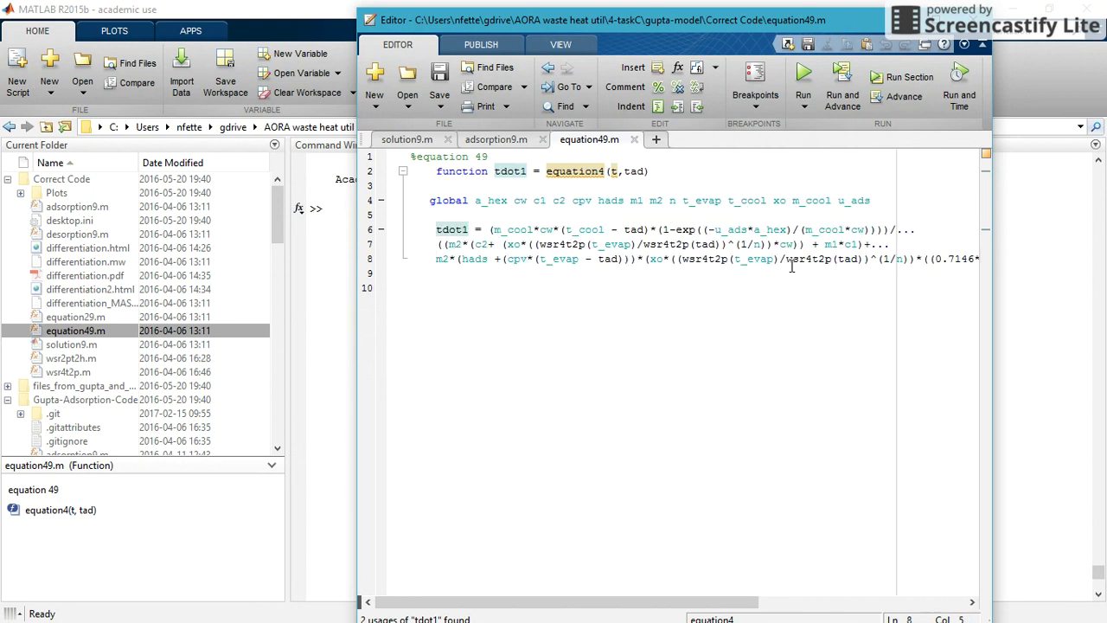
{"action": "left_click", "coordinate": [634, 139]}
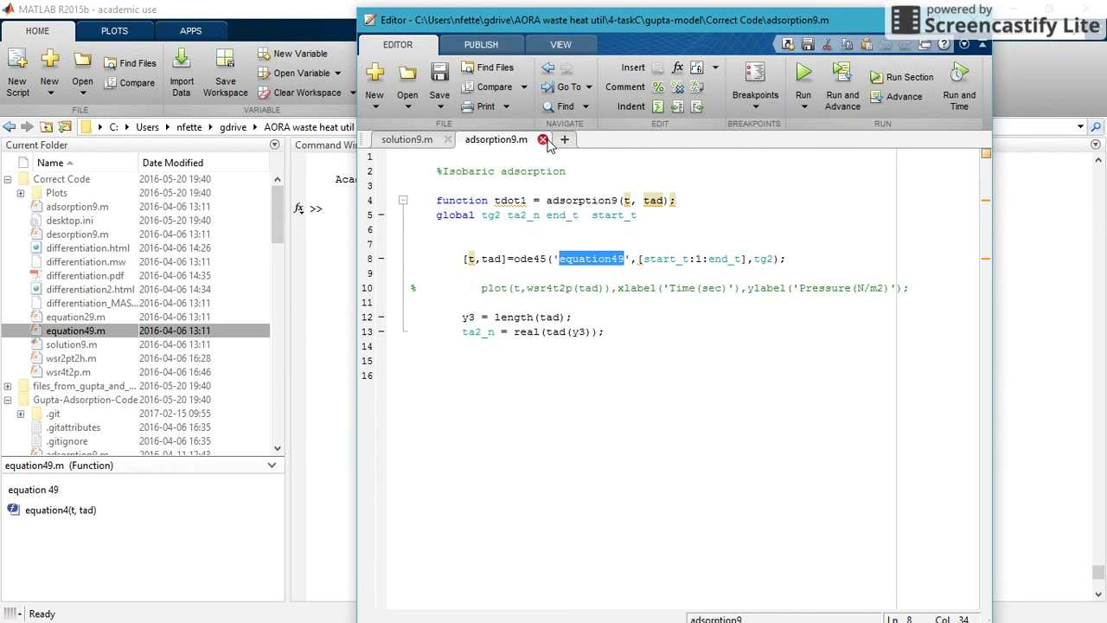
{"action": "left_click", "coordinate": [543, 140]}
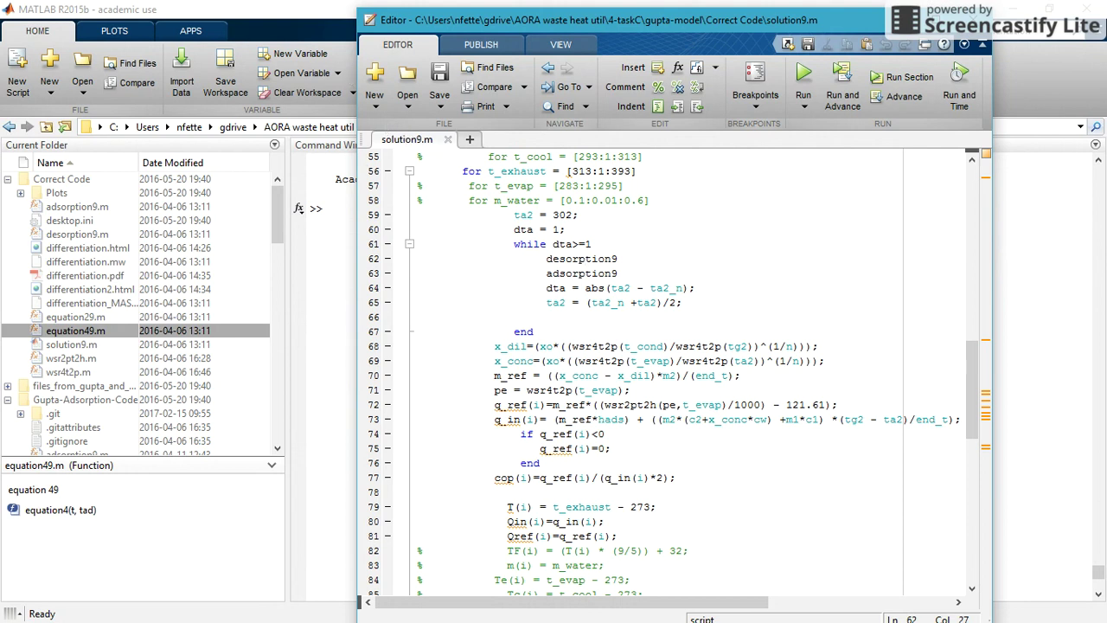
Bring up differentiation.pdf and select its first red input expression
{"action": "key", "text": "alt+Tab"}
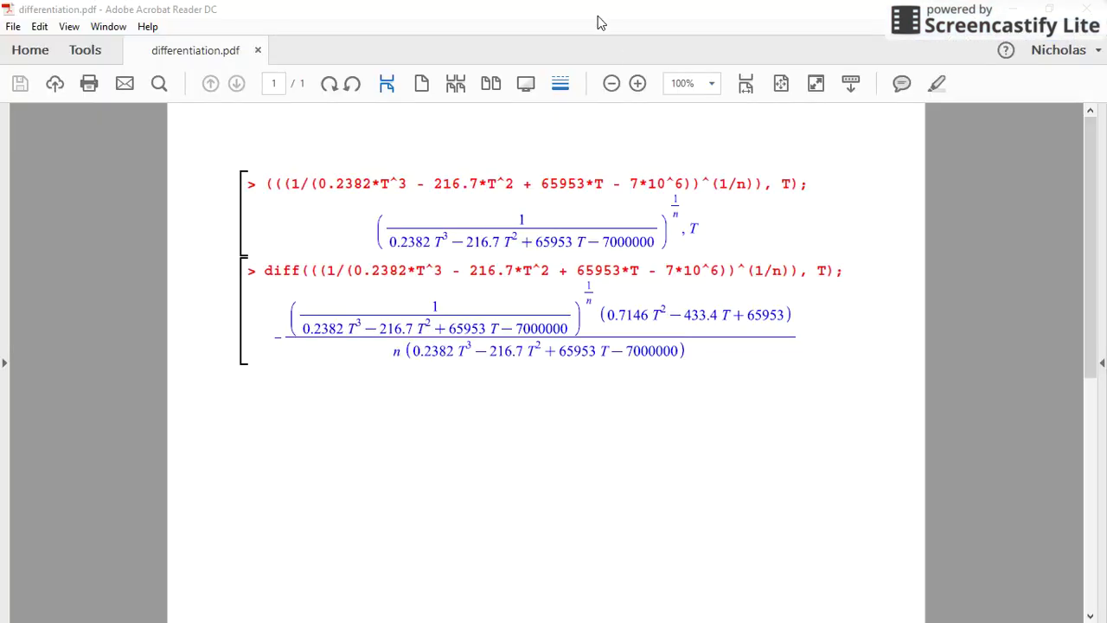
{"action": "left_click", "coordinate": [604, 19]}
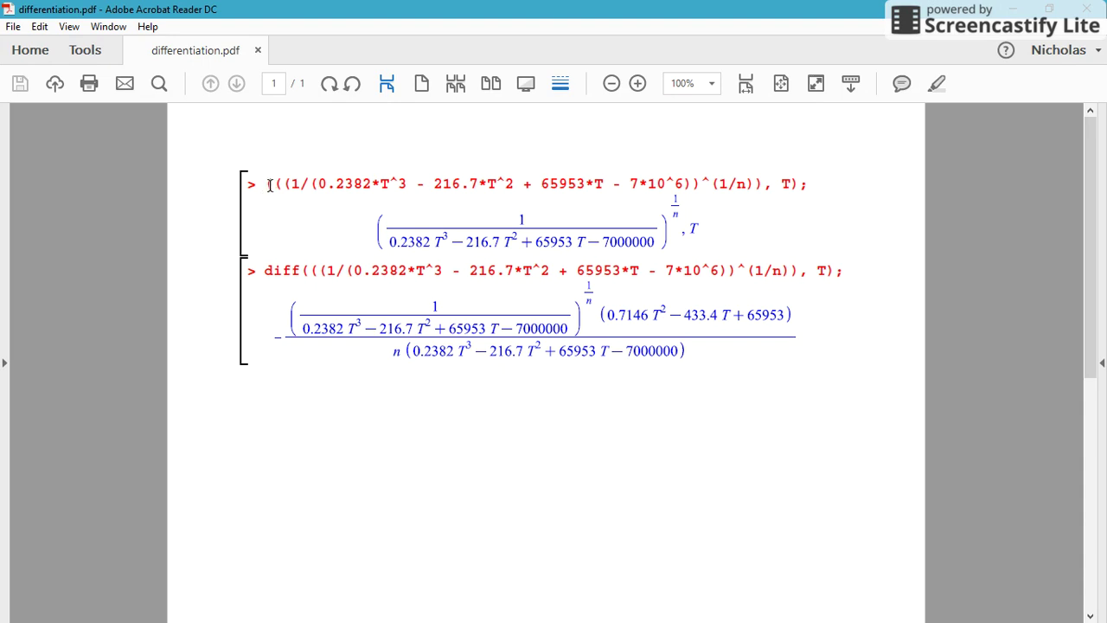
{"action": "left_click_drag", "start_coordinate": [265, 184], "coordinate": [790, 194]}
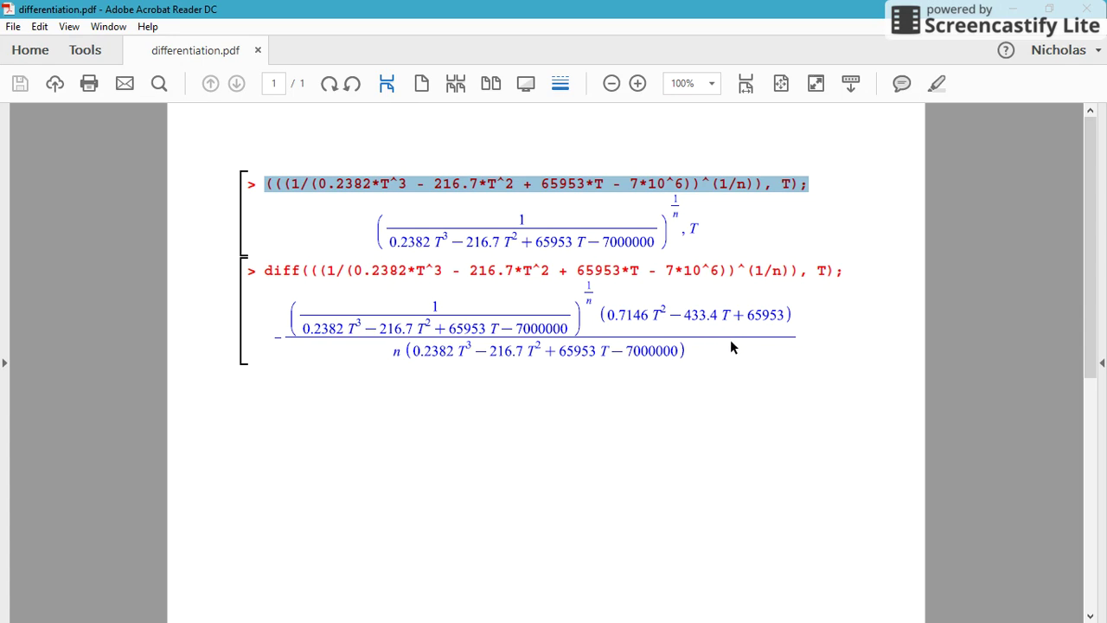
Close the differentiation PDF and return to the Google Doc notes
{"action": "left_click", "coordinate": [1087, 9]}
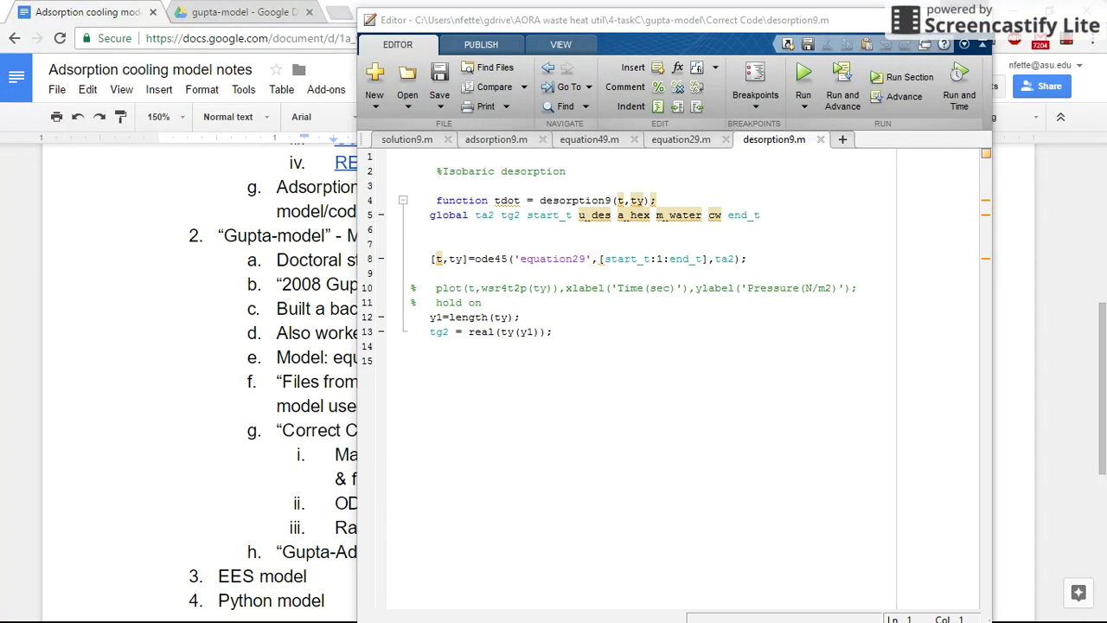
{"action": "left_click", "coordinate": [538, 312]}
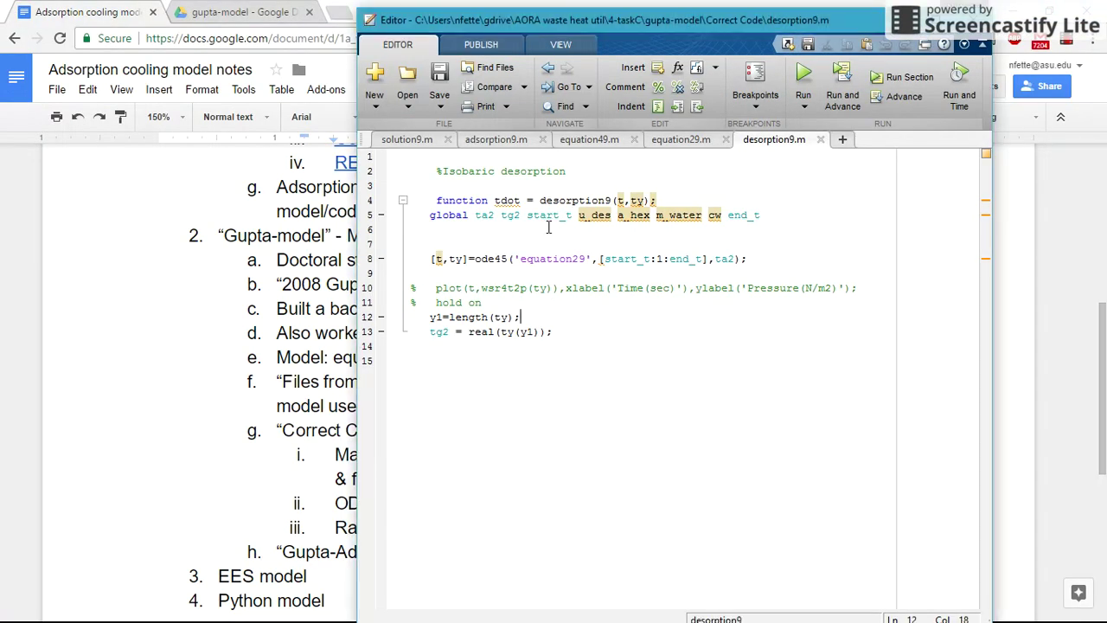
{"action": "left_click", "coordinate": [326, 402]}
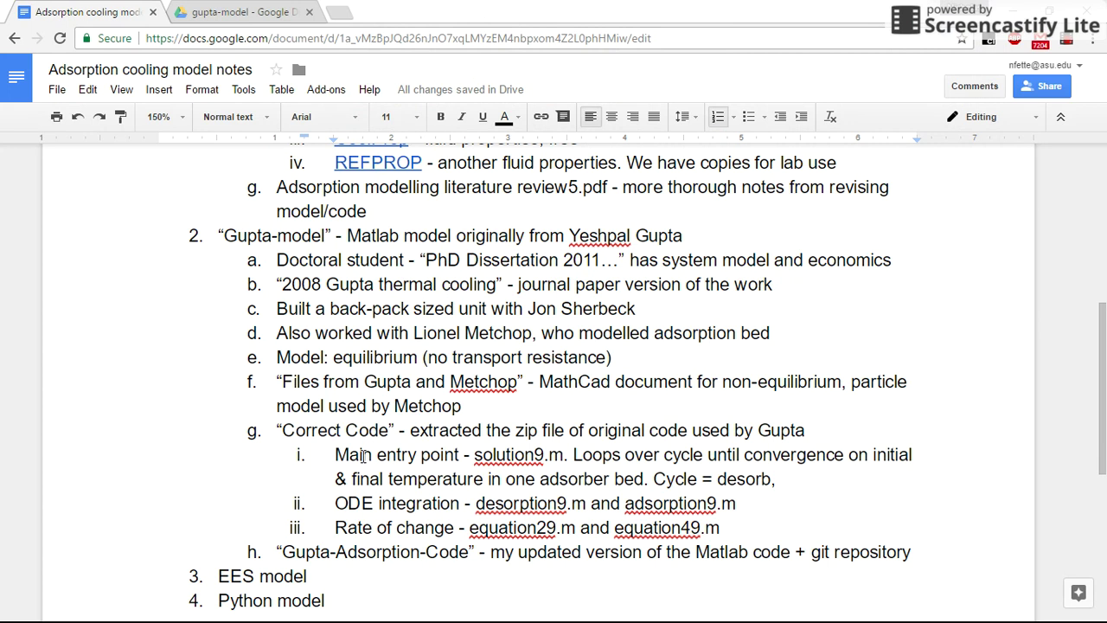
Extend the Cycle line to read 'desorb, ..., adsorb, ...'
{"action": "left_click_drag", "start_coordinate": [575, 454], "coordinate": [792, 483]}
{"action": "left_click", "coordinate": [783, 485]}
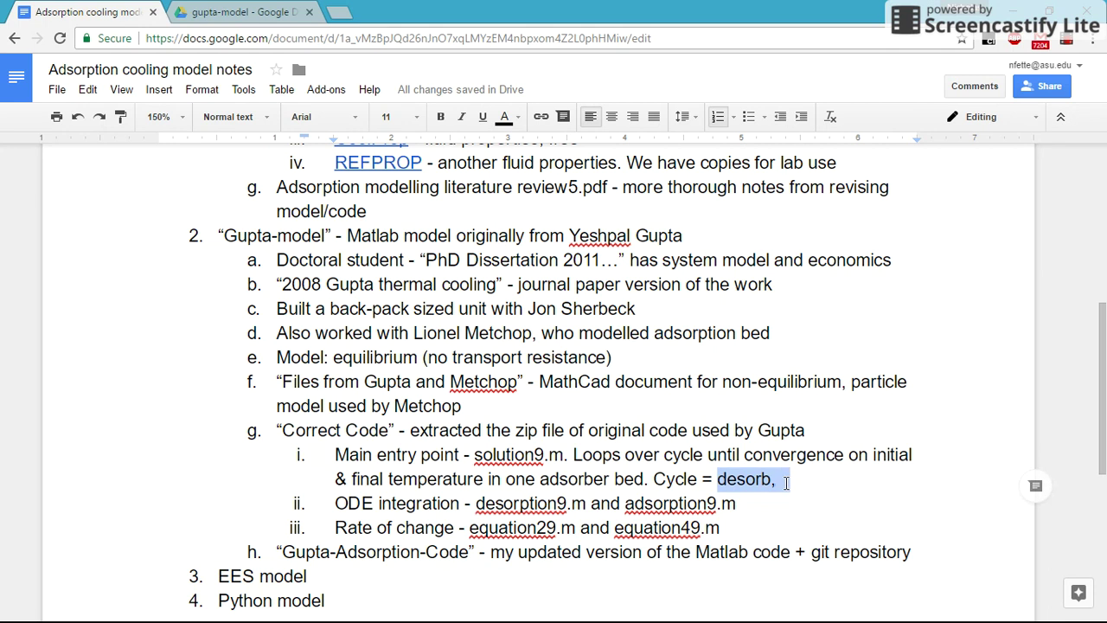
{"action": "left_click", "coordinate": [813, 482]}
{"action": "type", "text": "adsorb"}
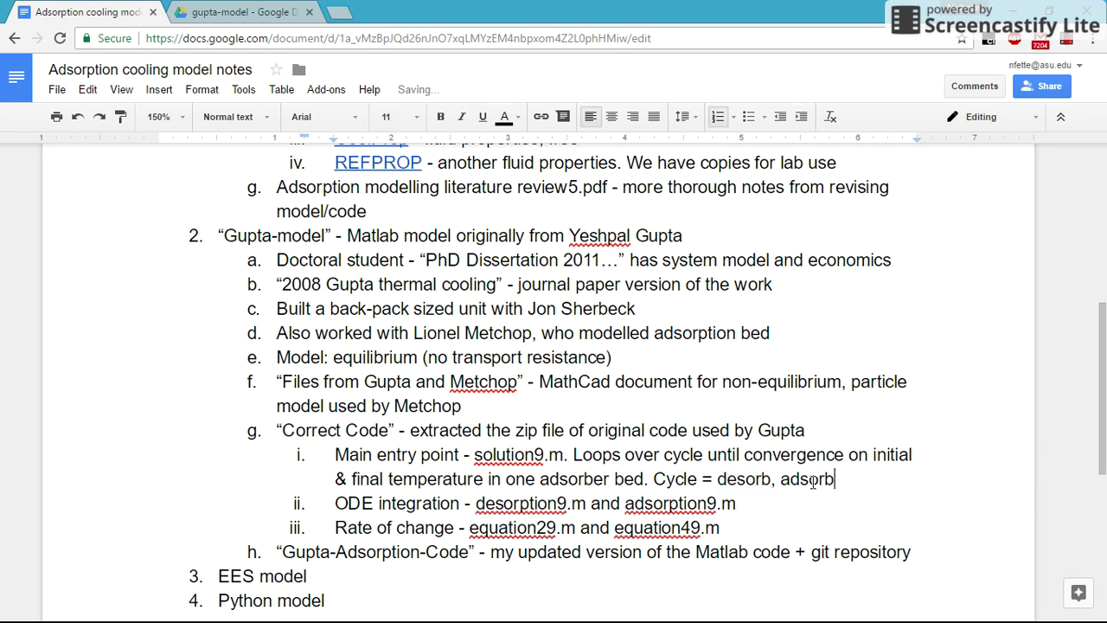
{"action": "type", "text": ", ..."}
{"action": "key", "text": "ctrl+Left"}
{"action": "key", "text": "ctrl+Left"}
{"action": "type", "text": "...,"}
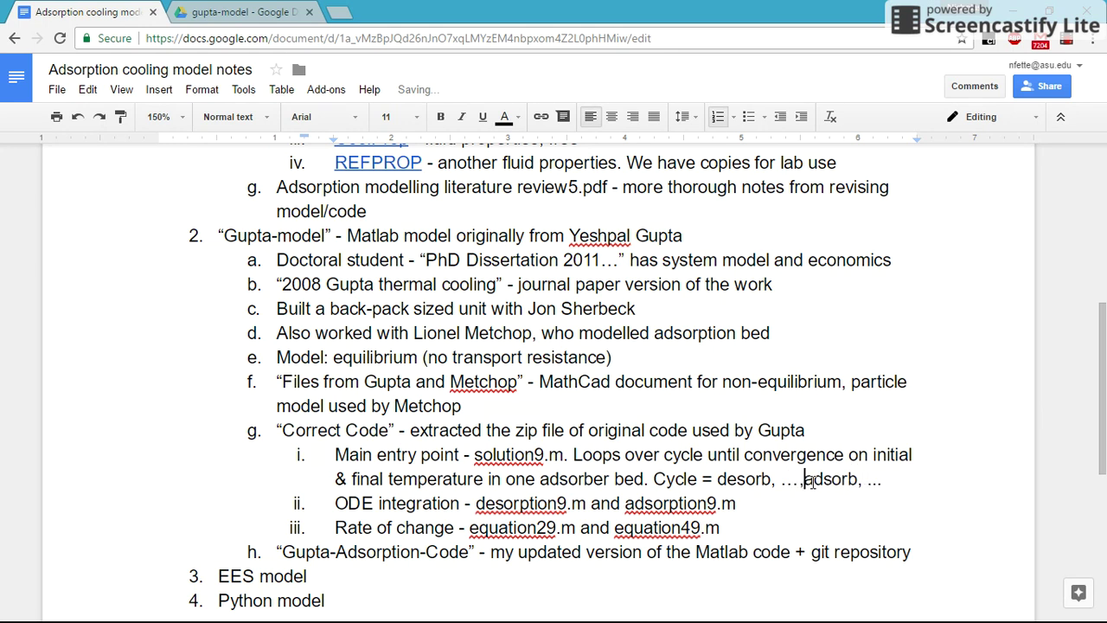
{"action": "key", "text": "End"}
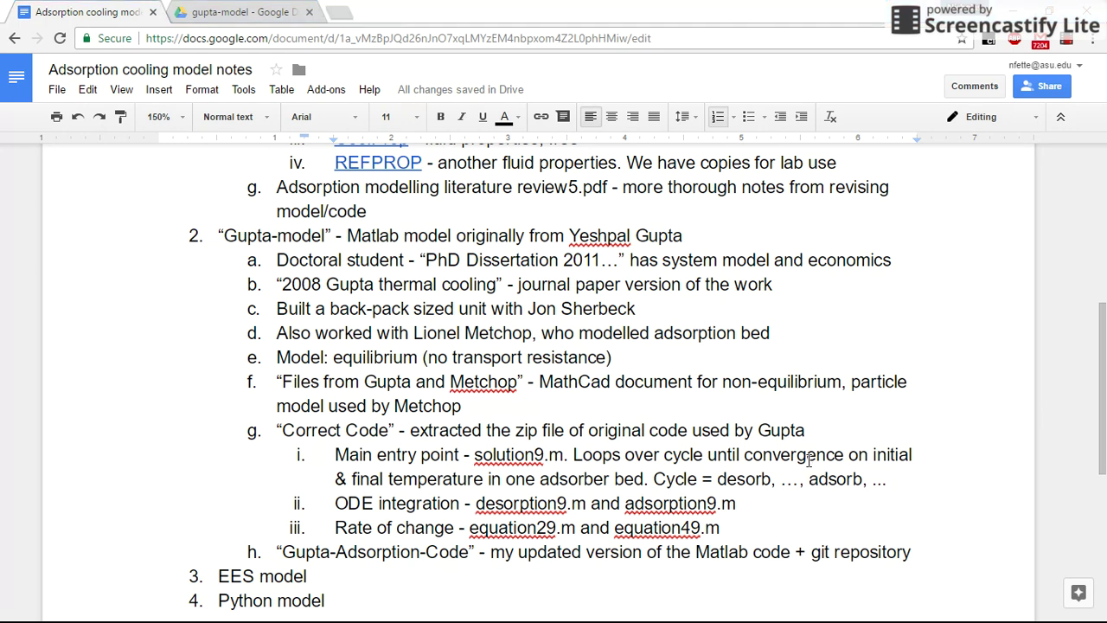
{"action": "key", "text": "alt+Tab"}
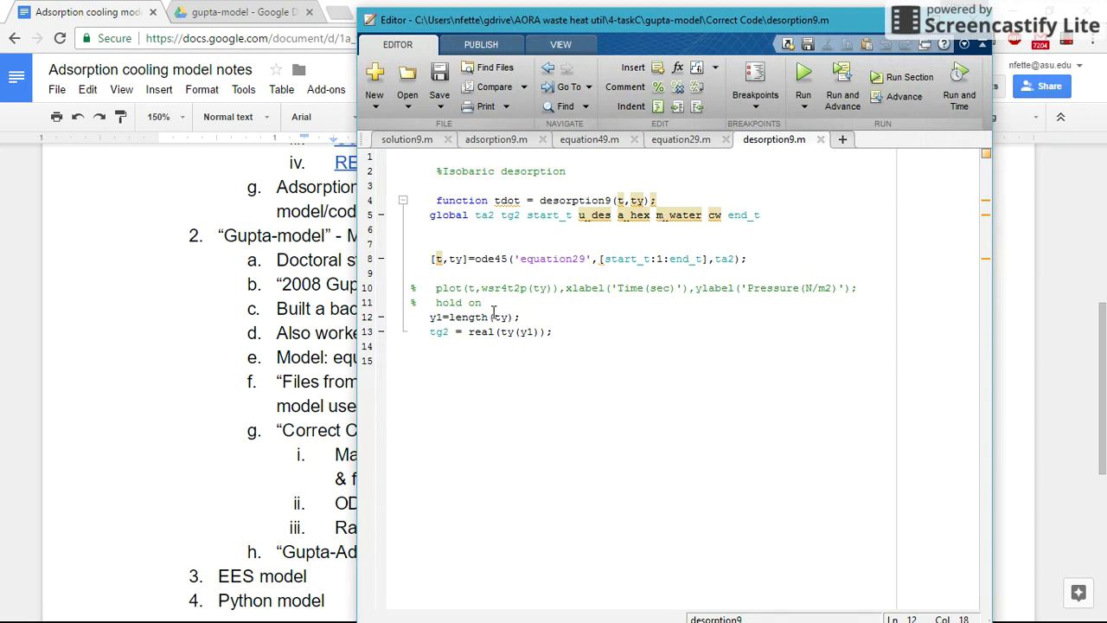
Trace where tg2 is used in desorption9.m, then view adsorption9.m
{"action": "left_click", "coordinate": [437, 334]}
{"action": "double_click", "coordinate": [436, 334]}
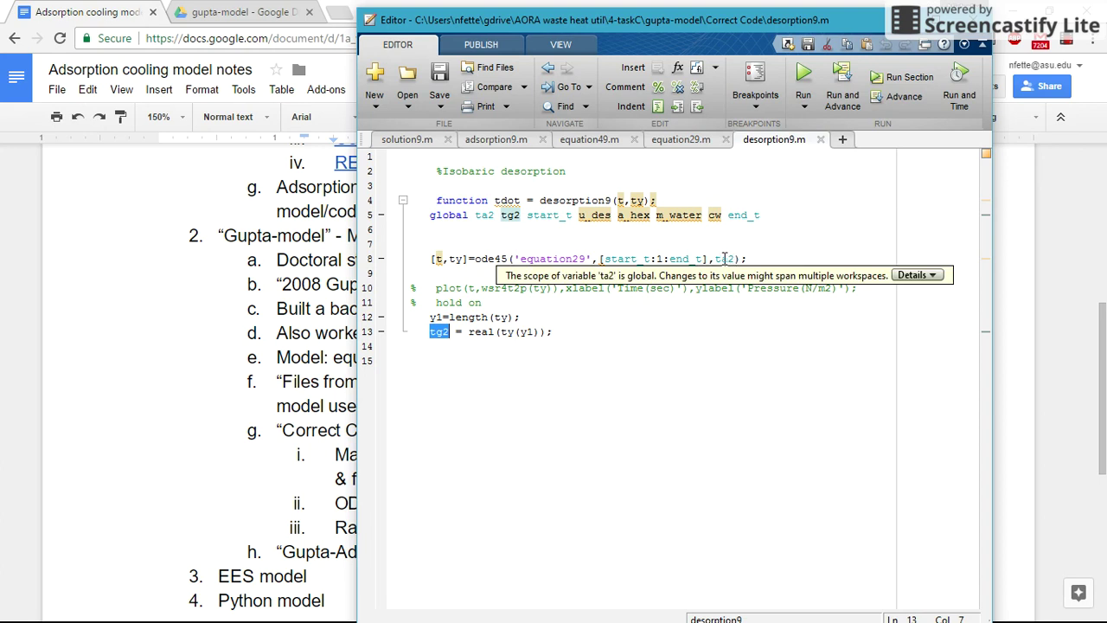
{"action": "left_click", "coordinate": [506, 139]}
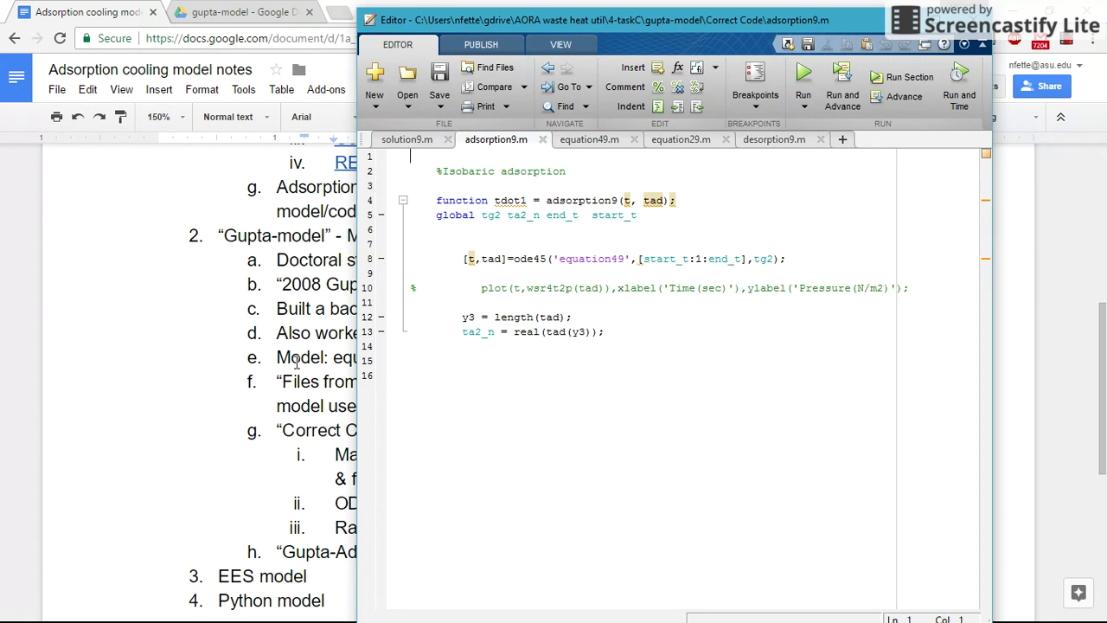
Replace both Cycle-line ellipses with 'constant temperature process'
{"action": "left_click", "coordinate": [327, 357]}
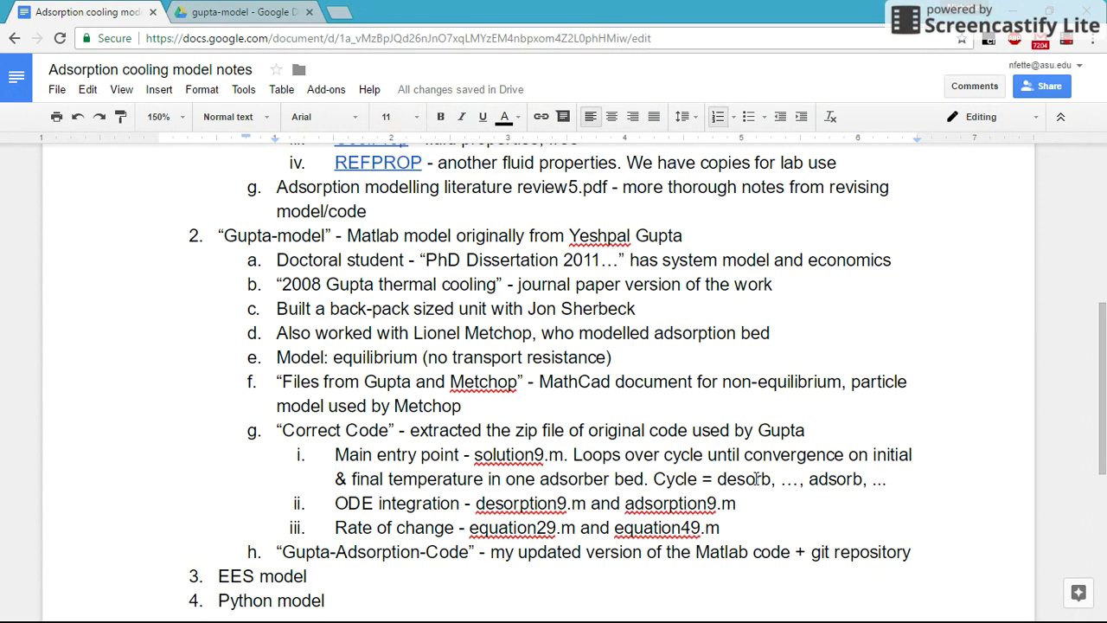
{"action": "double_click", "coordinate": [787, 478]}
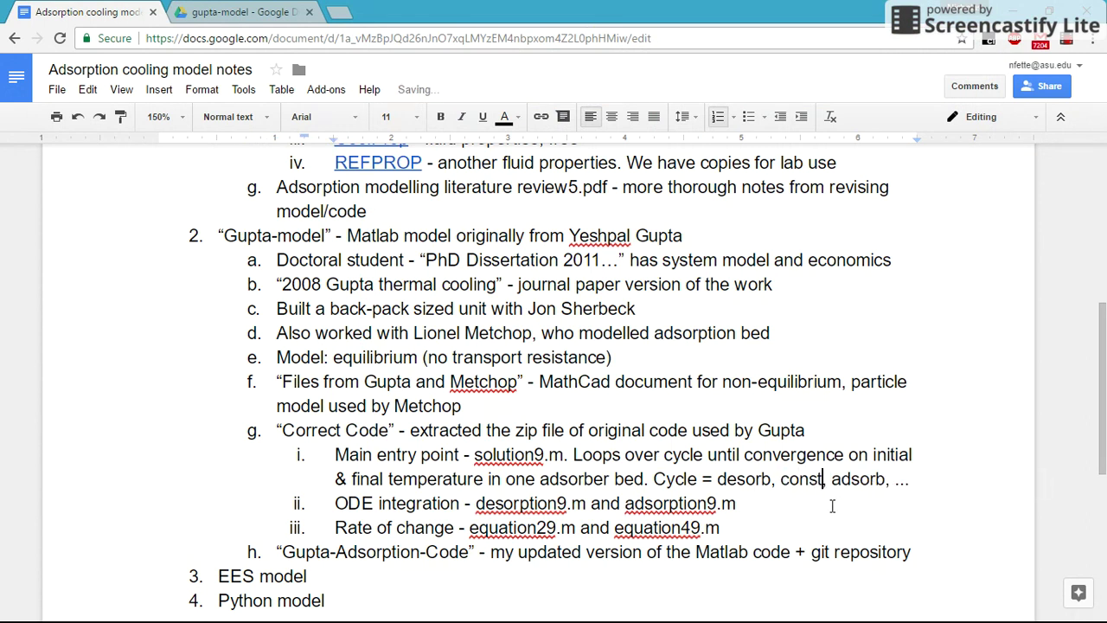
{"action": "type", "text": "constant tempre"}
{"action": "key", "text": "BackSpace"}
{"action": "key", "text": "BackSpace"}
{"action": "type", "text": "erat"}
{"action": "type", "text": "ure process,"}
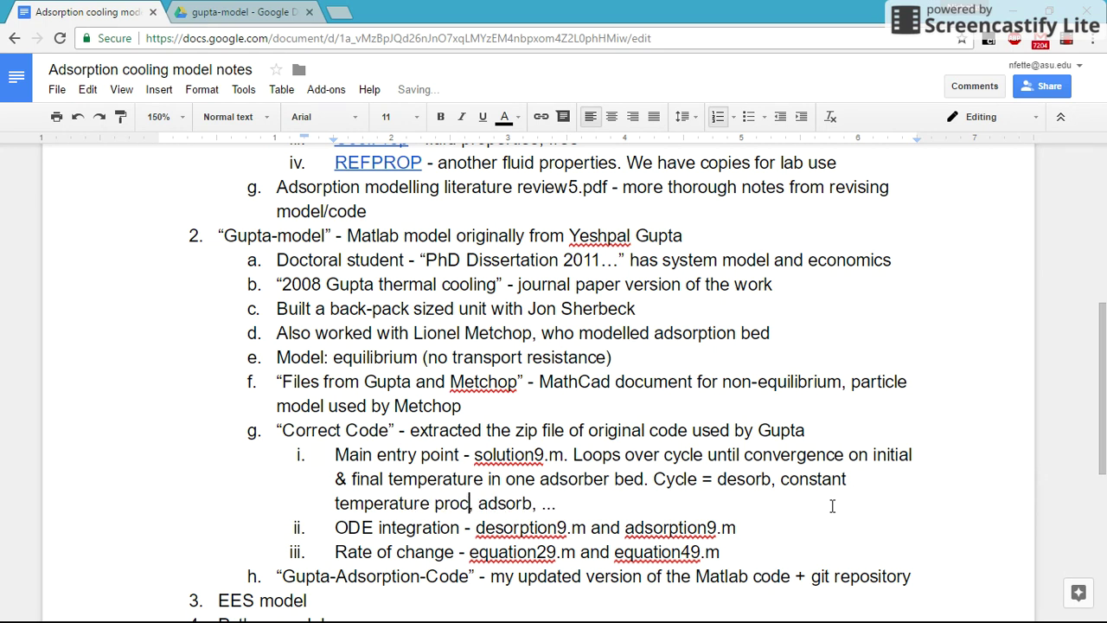
{"action": "key", "text": "End"}
{"action": "key", "text": "BackSpace"}
{"action": "key", "text": "BackSpace"}
{"action": "key", "text": "BackSpace"}
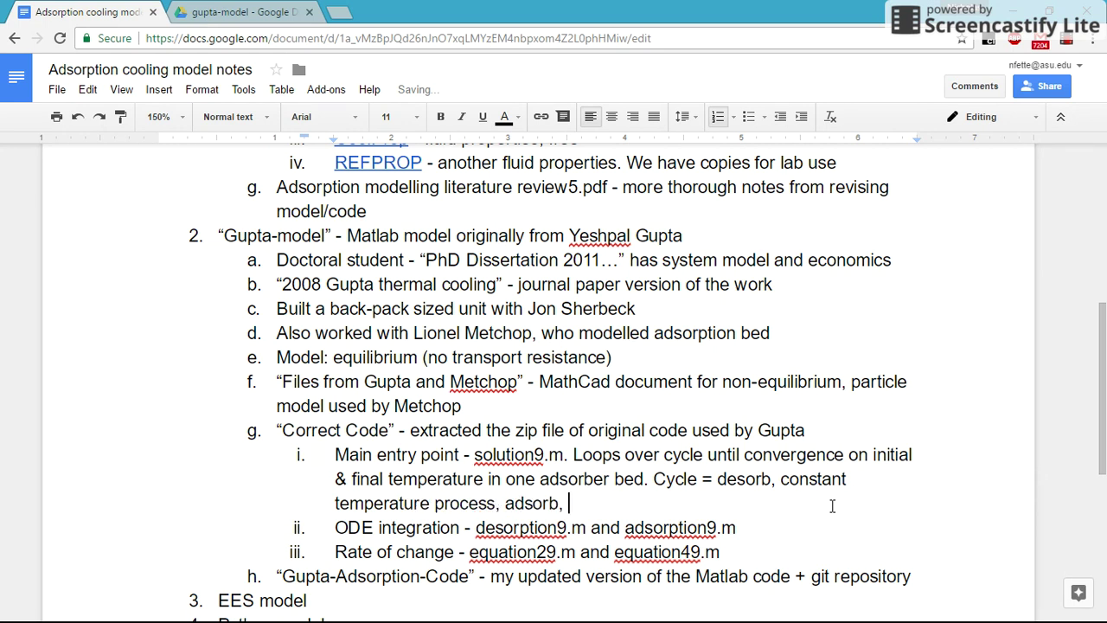
{"action": "type", "text": "constant "}
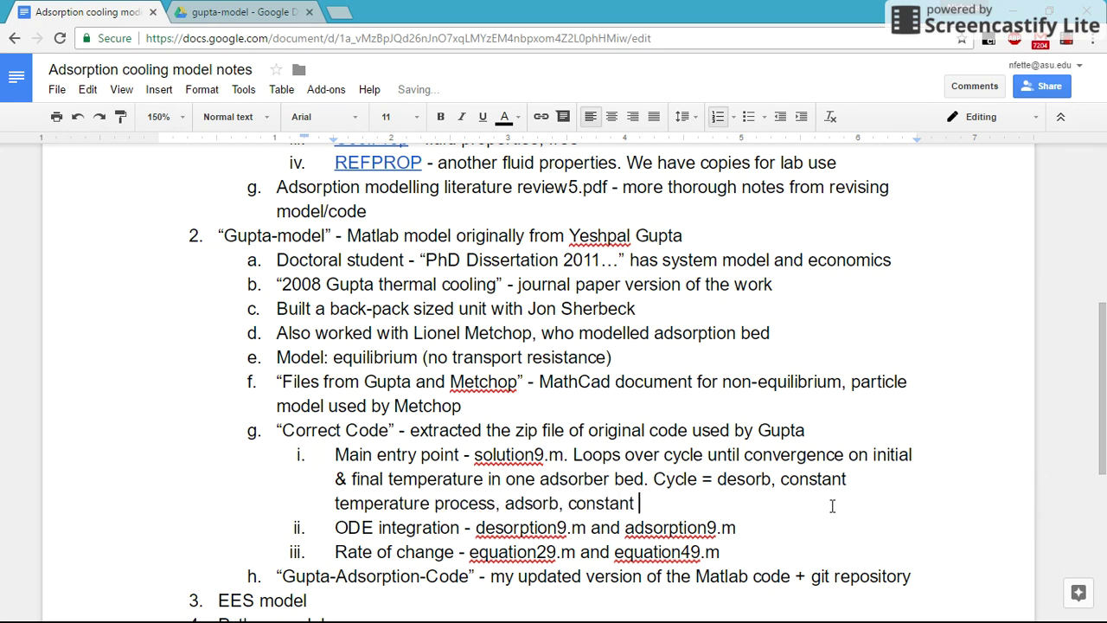
{"action": "type", "text": "temperature process"}
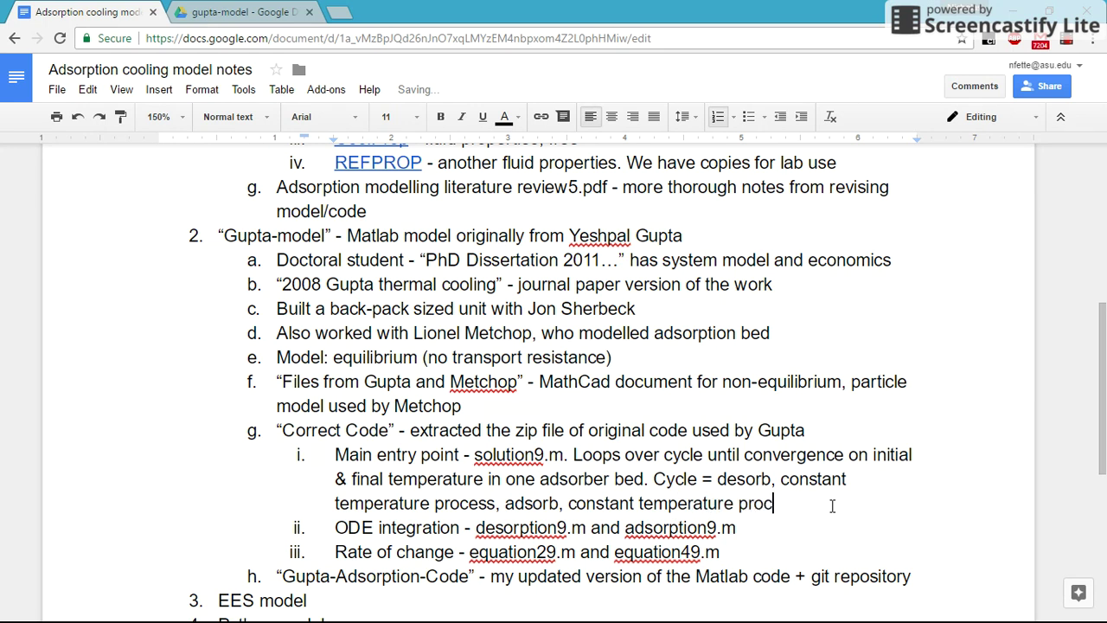
Change the first 'process' on the Cycle line to 'de-pressurization'
{"action": "key", "text": "Up"}
{"action": "key", "text": "Left"}
{"action": "key", "text": "Left"}
{"action": "key", "text": "Left"}
{"action": "key", "text": "Left"}
{"action": "key", "text": "Left"}
{"action": "key", "text": "End"}
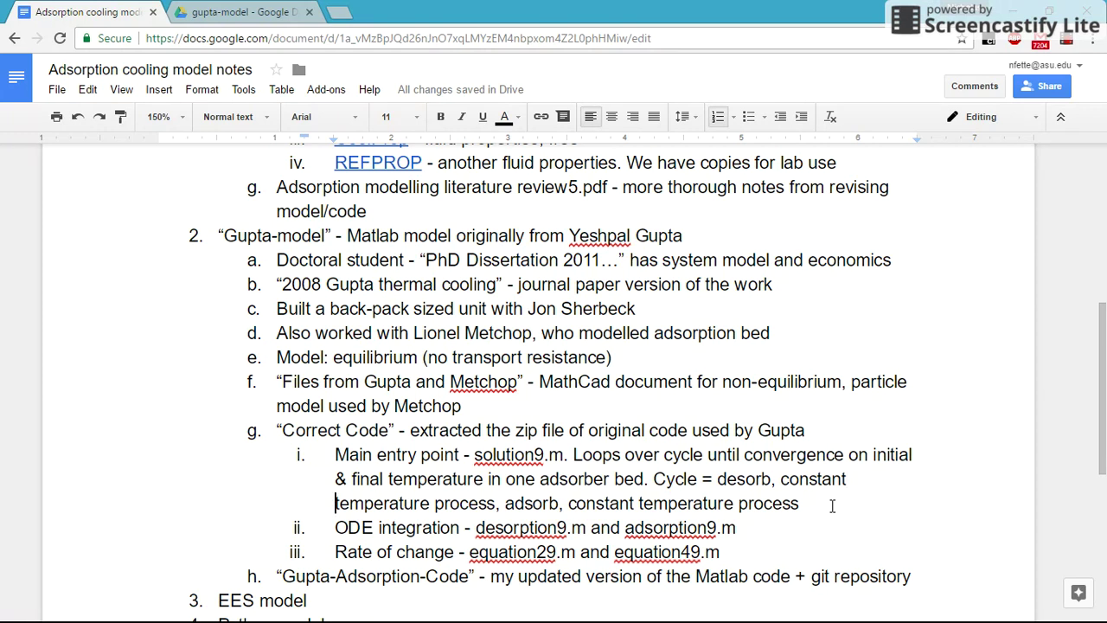
{"action": "key", "text": "Right"}
{"action": "key", "text": "Right"}
{"action": "key", "text": "Right"}
{"action": "key", "text": "Right"}
{"action": "key", "text": "Right"}
{"action": "key", "text": "Right"}
{"action": "key", "text": "Right"}
{"action": "key", "text": "Right"}
{"action": "key", "text": "Right"}
{"action": "key", "text": "Right"}
{"action": "key", "text": "Right"}
{"action": "key", "text": "Right"}
{"action": "key", "text": "Right"}
{"action": "key", "text": "Right"}
{"action": "key", "text": "Left"}
{"action": "key", "text": "Left"}
{"action": "key", "text": "shift+Right"}
{"action": "key", "text": "shift+Right"}
{"action": "key", "text": "shift+Right"}
{"action": "key", "text": "shift+Right"}
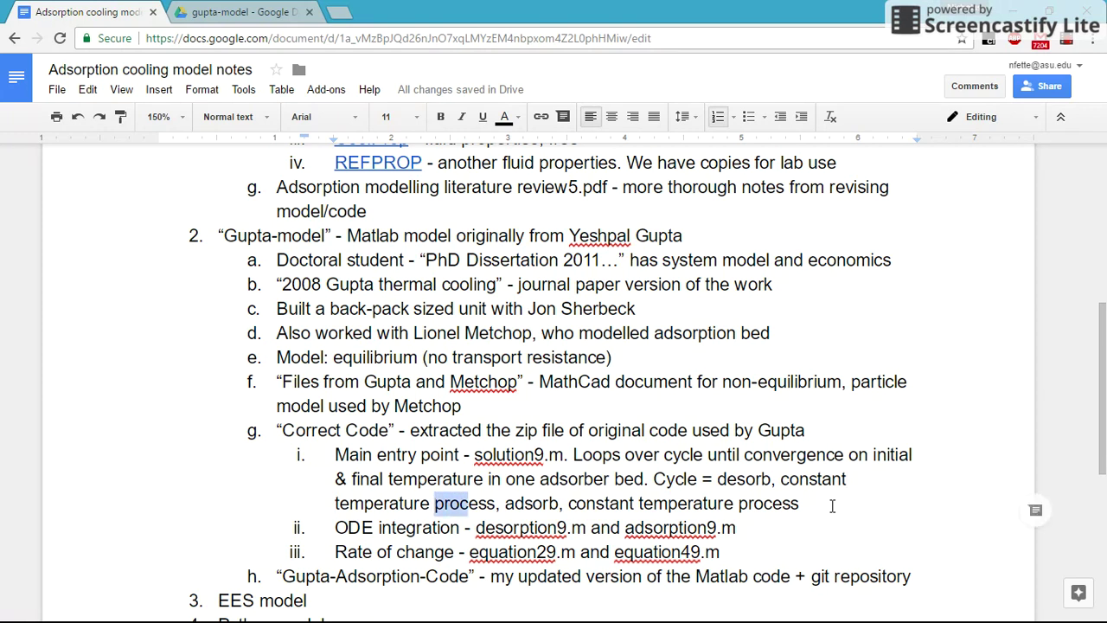
{"action": "key", "text": "shift+Right"}
{"action": "key", "text": "shift+Right"}
{"action": "key", "text": "shift+Right"}
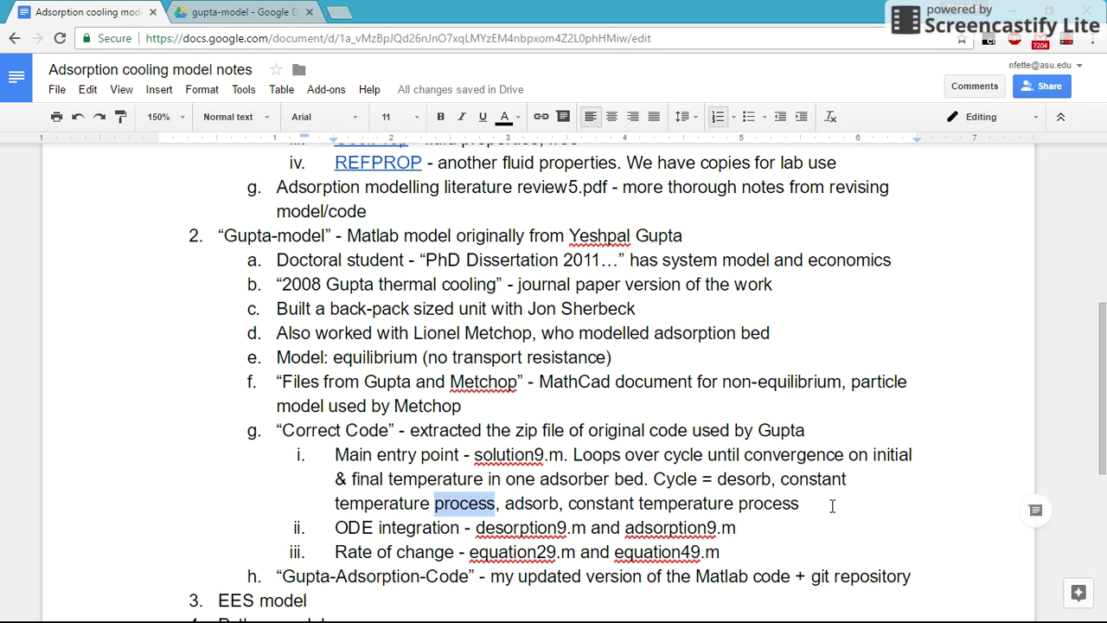
{"action": "type", "text": "de-pressur"}
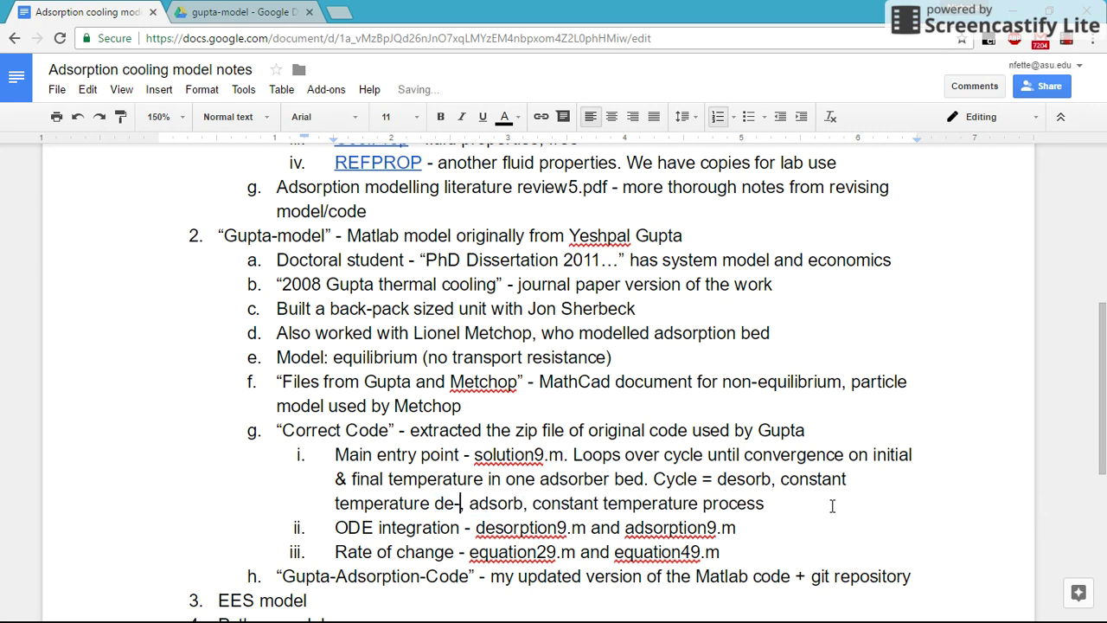
{"action": "type", "text": "ization"}
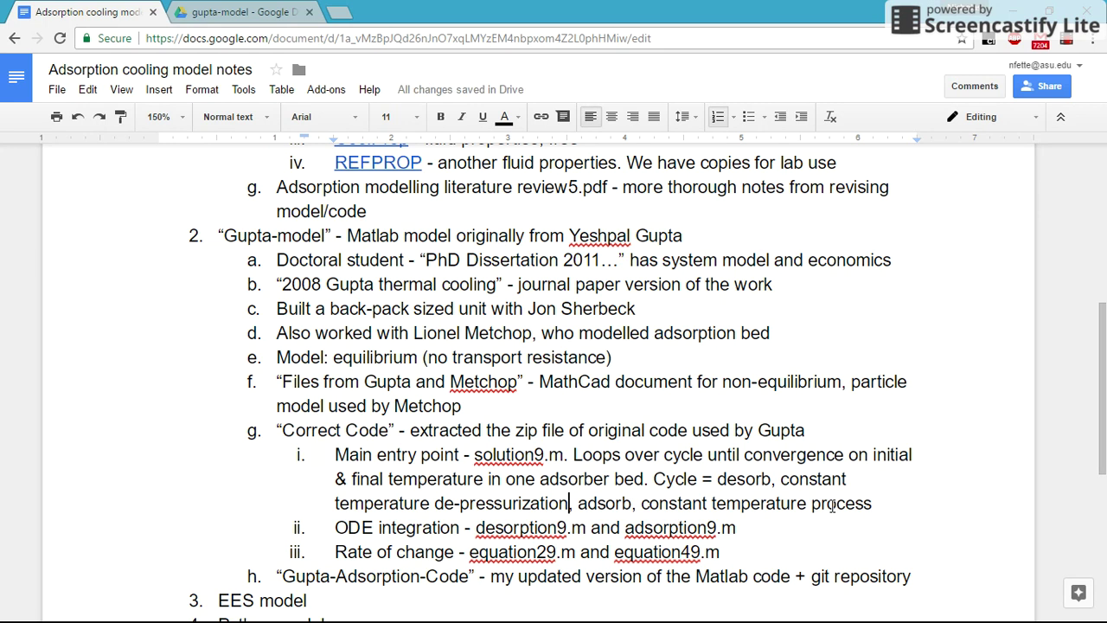
Retype the final 'process' on the Cycle line as 'pressurization'
{"action": "key", "text": "Right"}
{"action": "key", "text": "Left"}
{"action": "key", "text": "End"}
{"action": "key", "text": "shift+Left"}
{"action": "key", "text": "shift+Left"}
{"action": "key", "text": "shift+Left"}
{"action": "key", "text": "shift+Left"}
{"action": "key", "text": "shift+Left"}
{"action": "key", "text": "shift+Left"}
{"action": "key", "text": "shift+Left"}
{"action": "key", "text": "shift+Left"}
{"action": "key", "text": "shift+Left"}
{"action": "key", "text": "shift+Left"}
{"action": "key", "text": "shift+Left"}
{"action": "key", "text": "shift+Left"}
{"action": "key", "text": "shift+Left"}
{"action": "key", "text": "shift+Left"}
{"action": "key", "text": "shift+Left"}
{"action": "key", "text": "shift+Left"}
{"action": "key", "text": "shift+Left"}
{"action": "key", "text": "shift+Left"}
{"action": "key", "text": "shift+Left"}
{"action": "key", "text": "shift+Left"}
{"action": "key", "text": "shift+Left"}
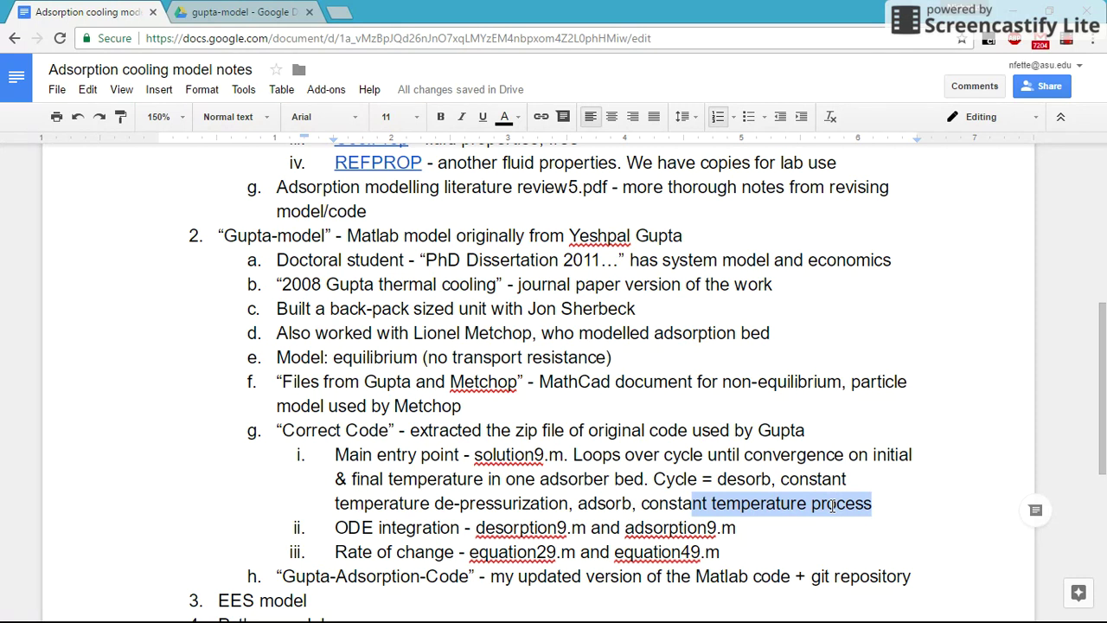
{"action": "key", "text": "Right"}
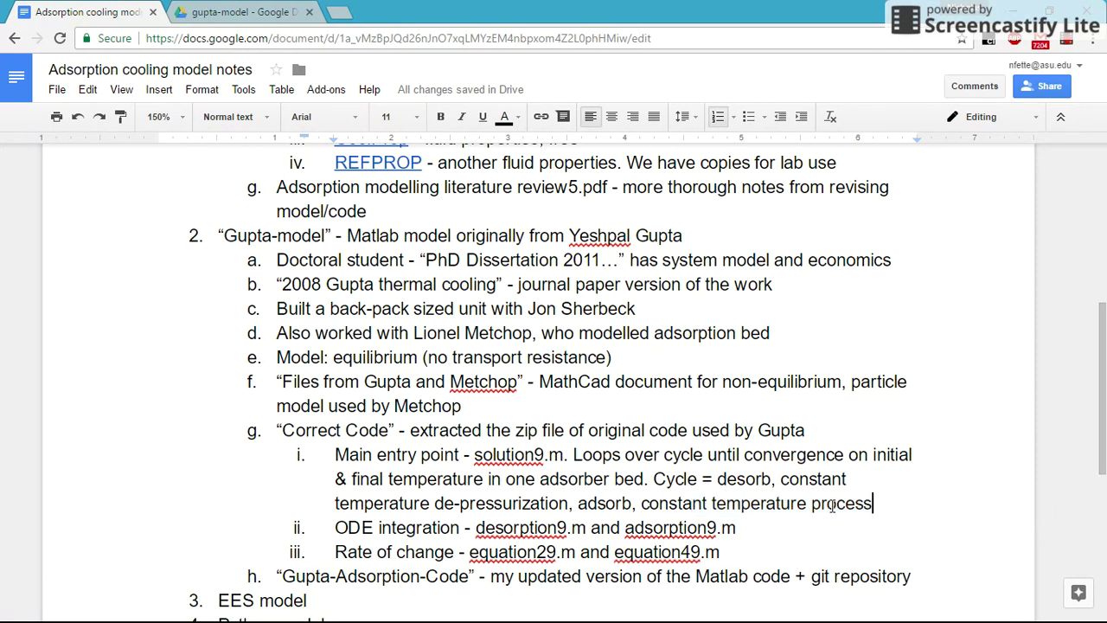
{"action": "key", "text": "shift+Left"}
{"action": "key", "text": "shift+Left"}
{"action": "key", "text": "shift+Left"}
{"action": "key", "text": "shift+Left"}
{"action": "key", "text": "shift+Left"}
{"action": "key", "text": "shift+Left"}
{"action": "key", "text": "shift+Left"}
{"action": "key", "text": "shift+Left"}
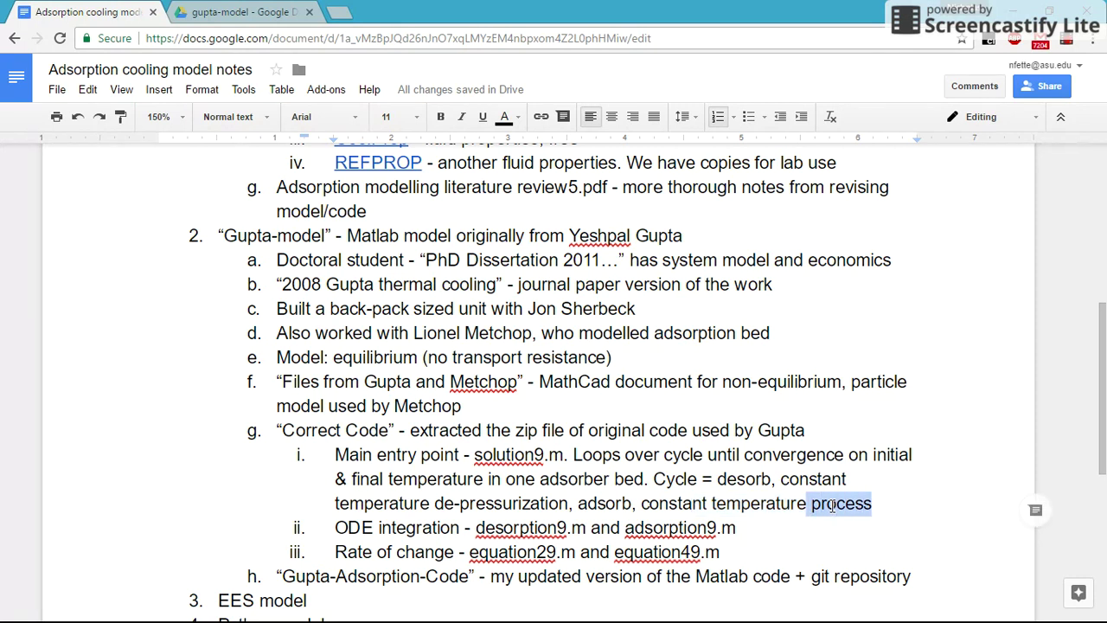
{"action": "type", "text": "pressuriz"}
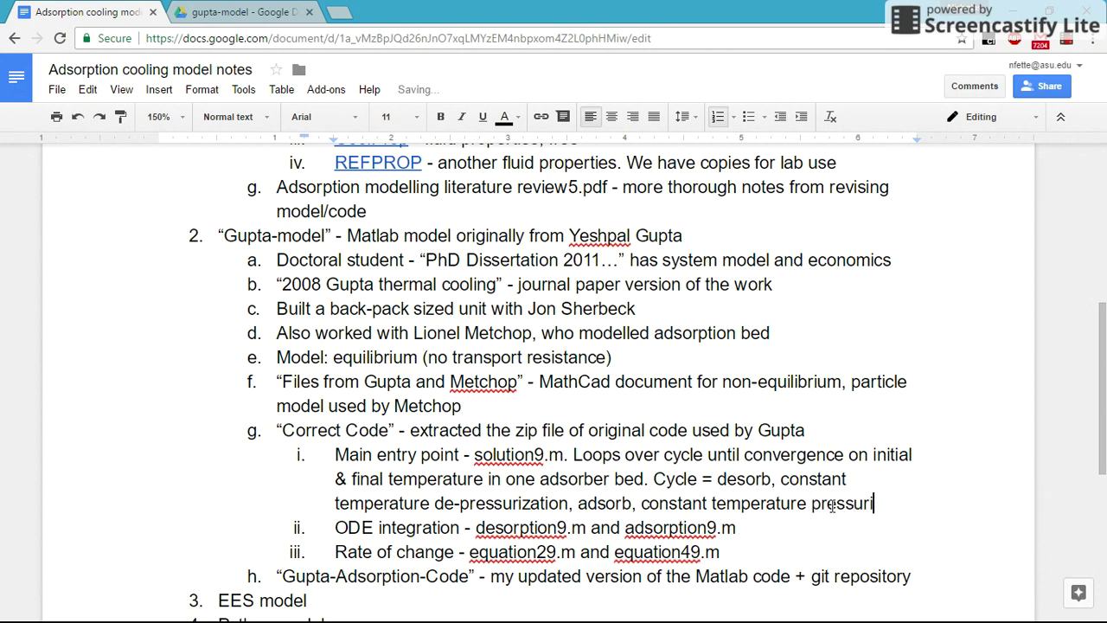
{"action": "type", "text": "ation"}
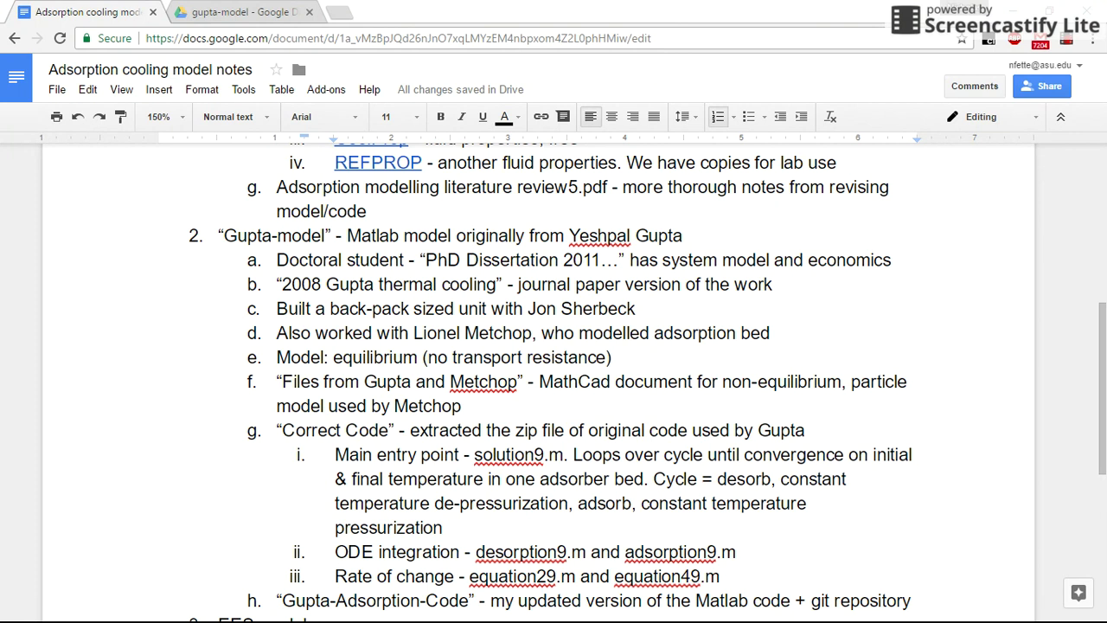
Glance at adsorption9.m in MATLAB, then bring up the literature review PDF
{"action": "key", "text": "alt+Tab"}
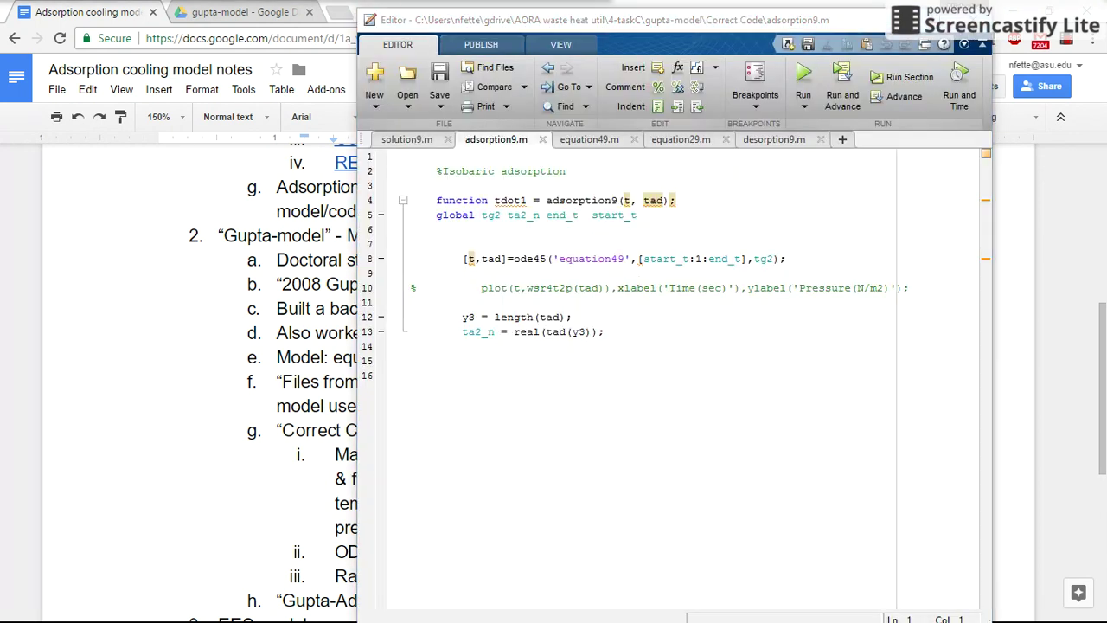
{"action": "key", "text": "alt+Tab"}
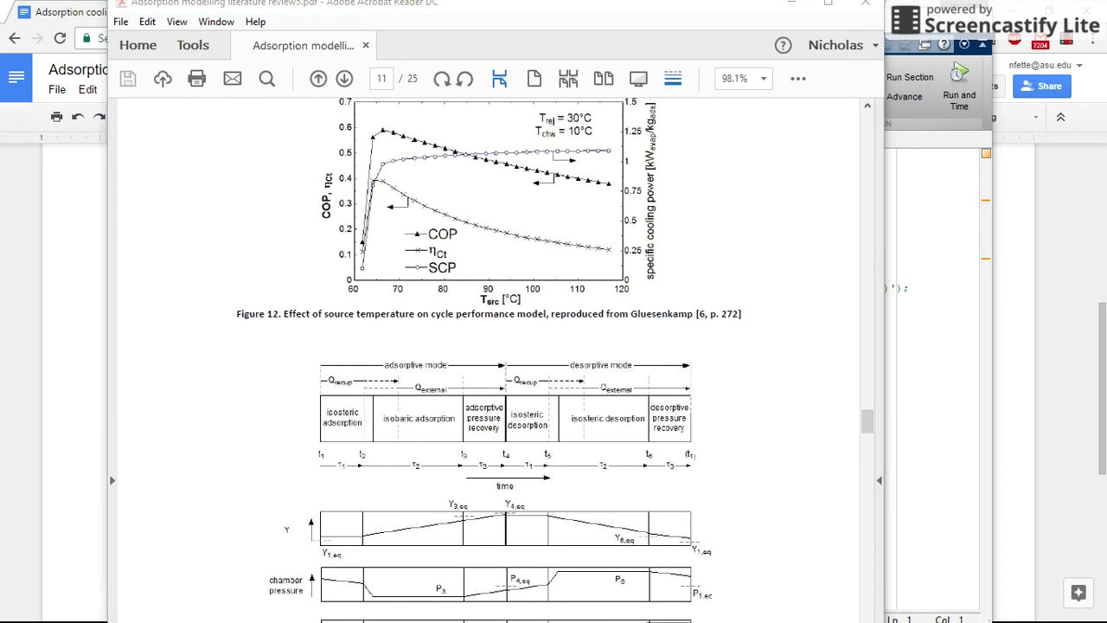
Maximize the literature review and highlight the Radermacher and Gluesenkamp names
{"action": "key", "text": "super+Up"}
{"action": "scroll", "coordinate": [541, 394], "scroll_direction": "up", "scroll_amount": 5}
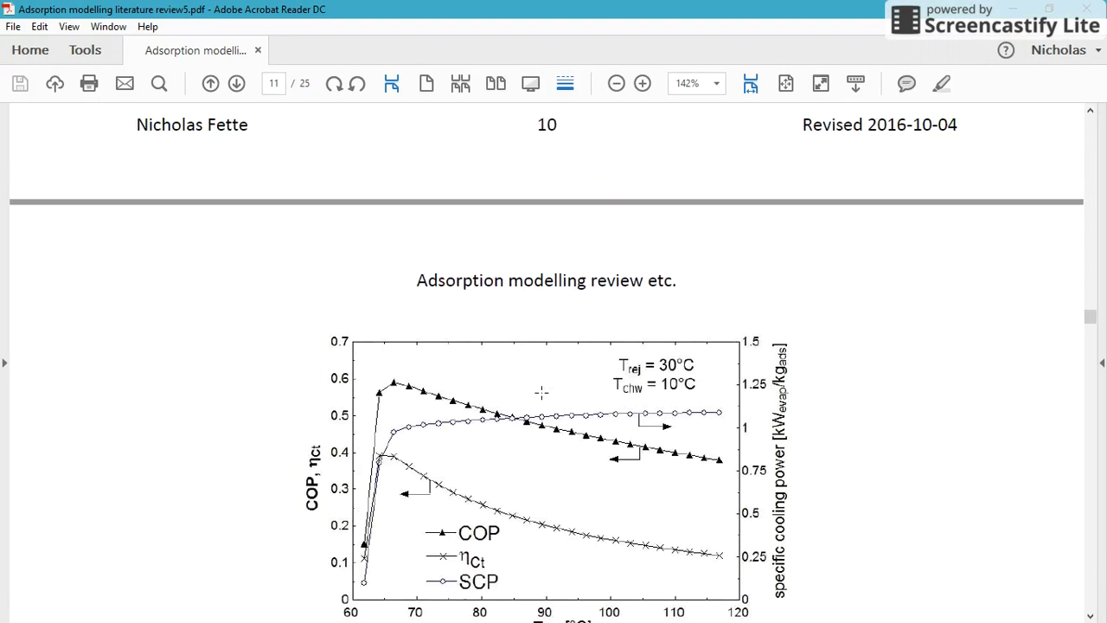
{"action": "scroll", "coordinate": [541, 393], "scroll_direction": "down", "scroll_amount": 2}
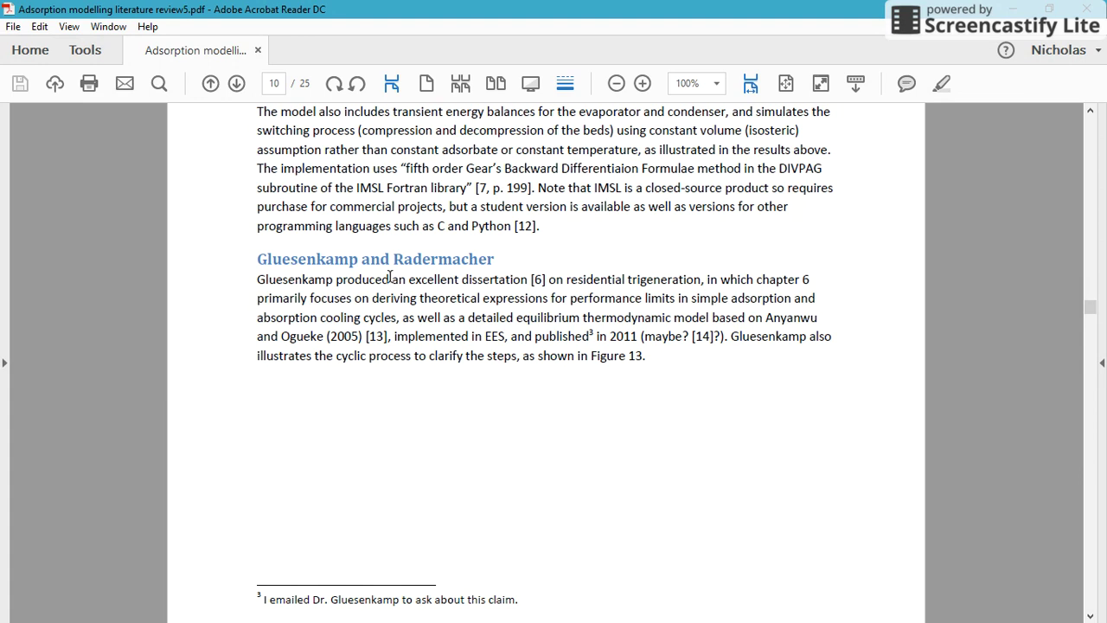
{"action": "left_click_drag", "start_coordinate": [400, 257], "coordinate": [495, 261]}
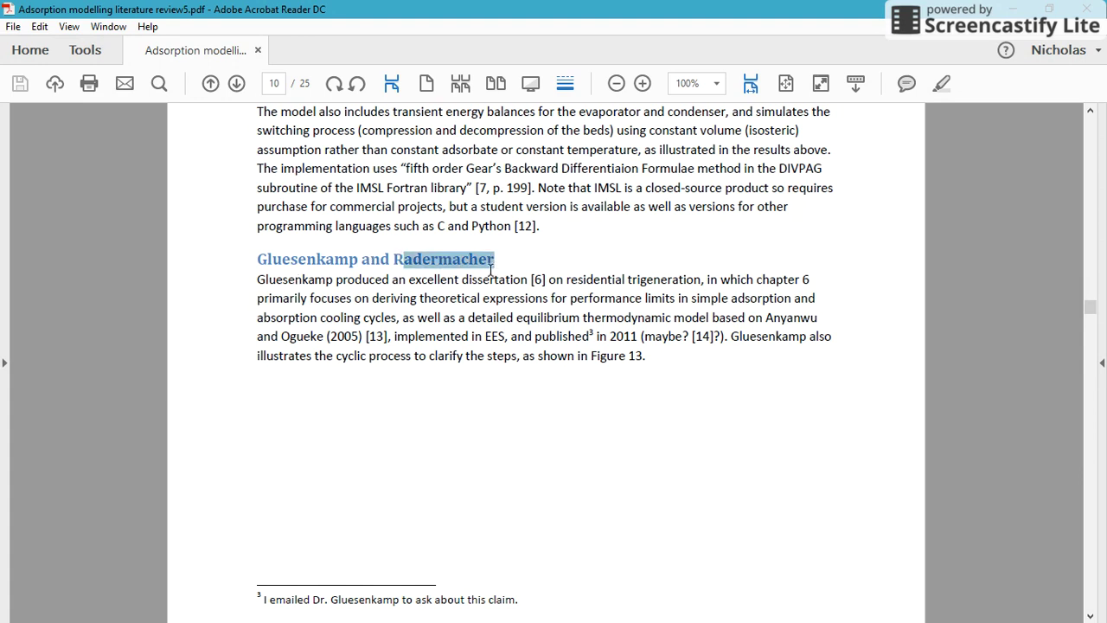
{"action": "left_click", "coordinate": [333, 277]}
{"action": "double_click", "coordinate": [304, 282]}
Scroll through the review and return to page 4's Figure 1 adsorber process path
{"action": "scroll", "coordinate": [512, 396], "scroll_direction": "down", "scroll_amount": 3}
{"action": "scroll", "coordinate": [533, 416], "scroll_direction": "down", "scroll_amount": 10}
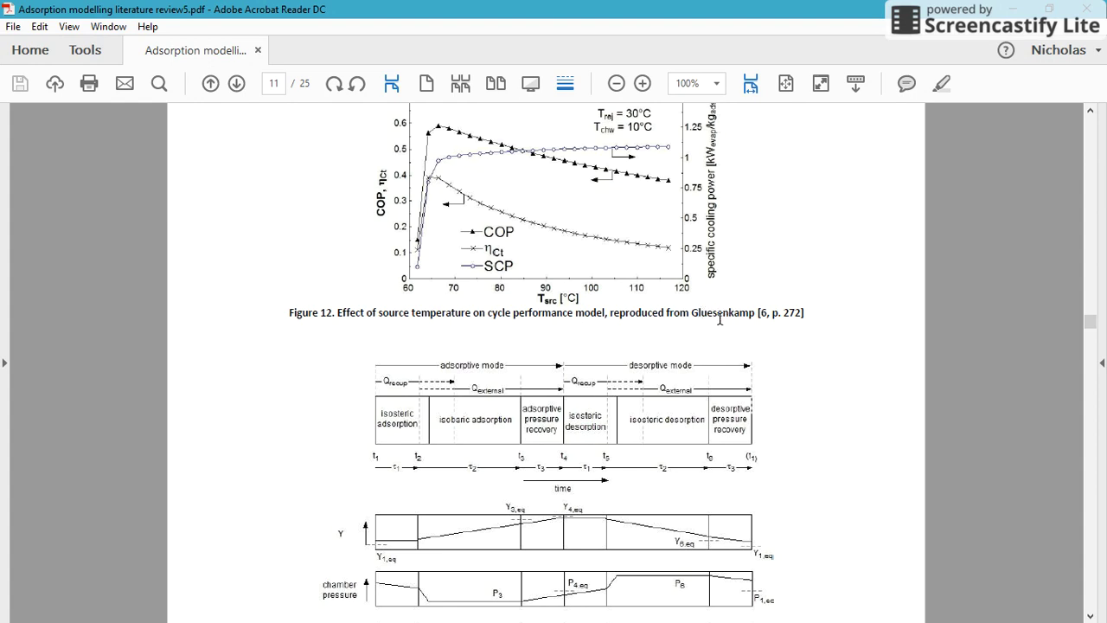
{"action": "scroll", "coordinate": [721, 318], "scroll_direction": "down", "scroll_amount": 2}
{"action": "scroll", "coordinate": [719, 319], "scroll_direction": "down", "scroll_amount": 1}
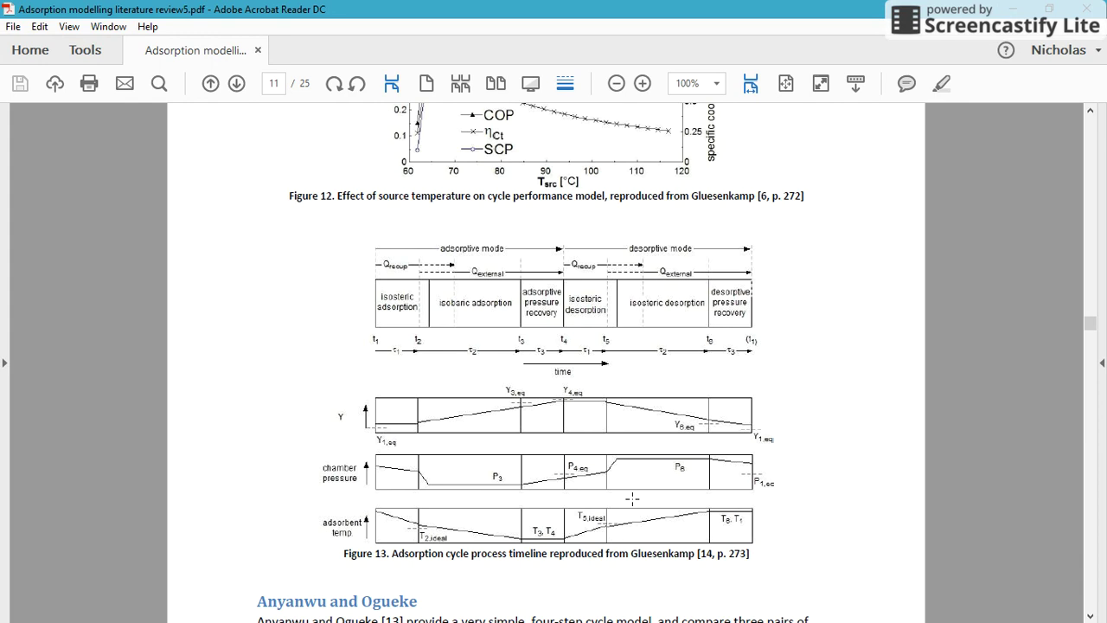
{"action": "scroll", "coordinate": [831, 408], "scroll_direction": "up", "scroll_amount": 2}
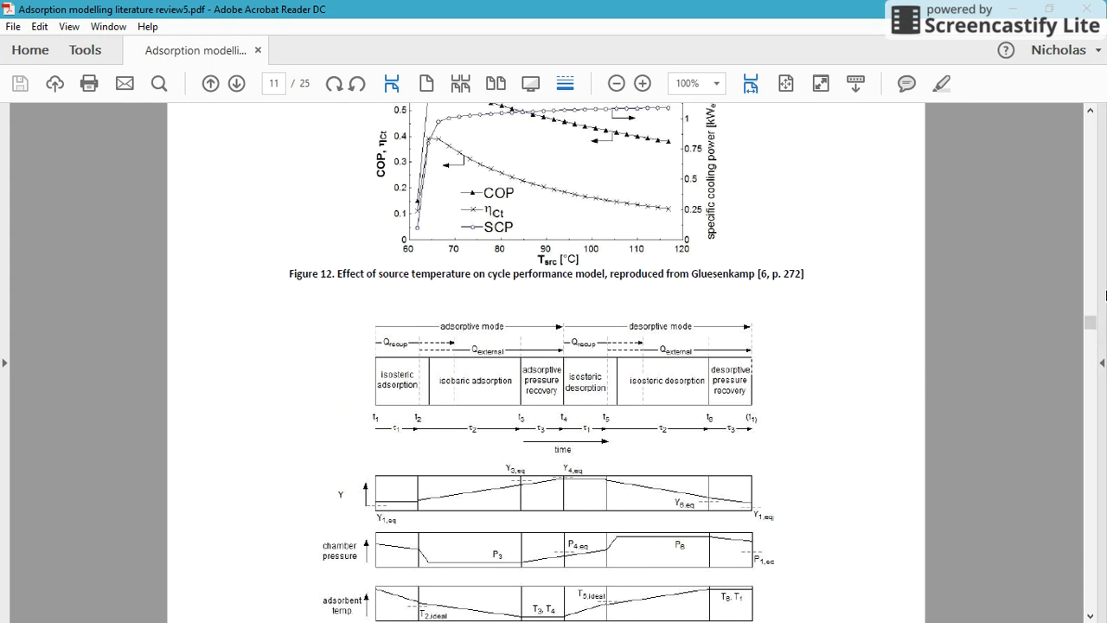
{"action": "left_click_drag", "start_coordinate": [1090, 327], "coordinate": [1090, 167]}
{"action": "scroll", "coordinate": [726, 490], "scroll_direction": "down", "scroll_amount": 15}
{"action": "scroll", "coordinate": [736, 494], "scroll_direction": "up", "scroll_amount": 10}
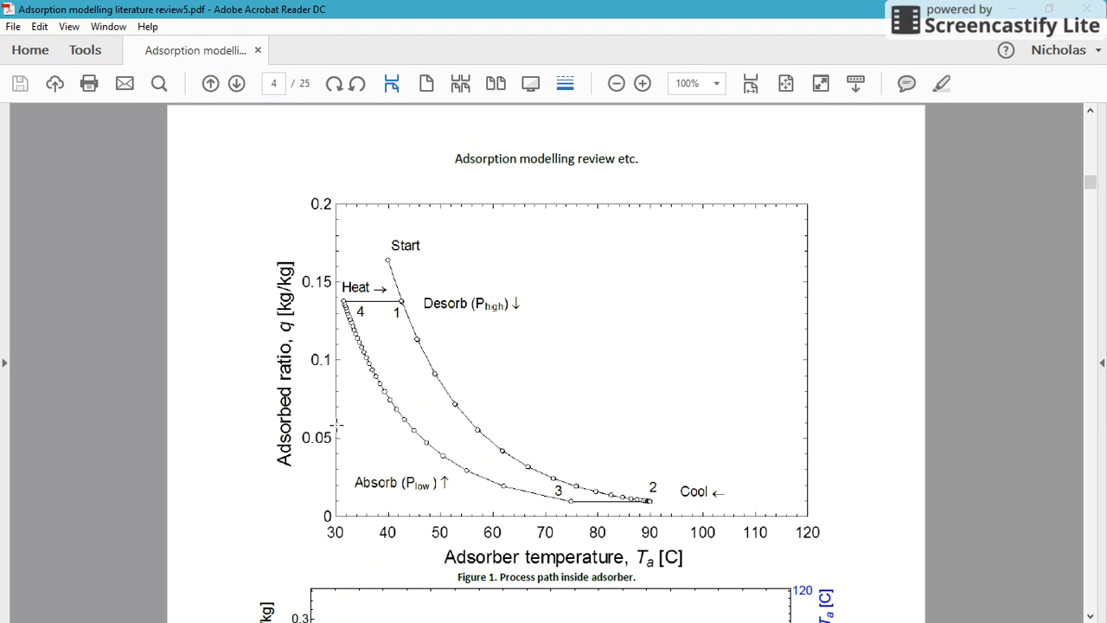
Scroll from page 4 down to page 8's Figure 9 state paths at 90 °C
{"action": "scroll", "coordinate": [279, 450], "scroll_direction": "up", "scroll_amount": 10}
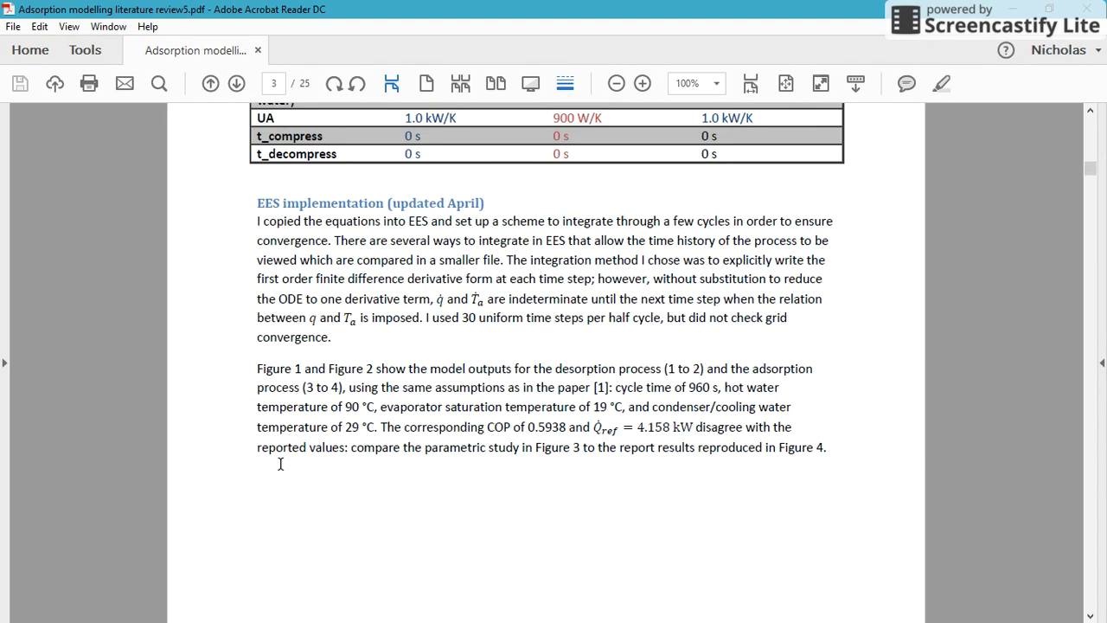
{"action": "scroll", "coordinate": [286, 468], "scroll_direction": "down", "scroll_amount": 6}
{"action": "scroll", "coordinate": [291, 475], "scroll_direction": "down", "scroll_amount": 20}
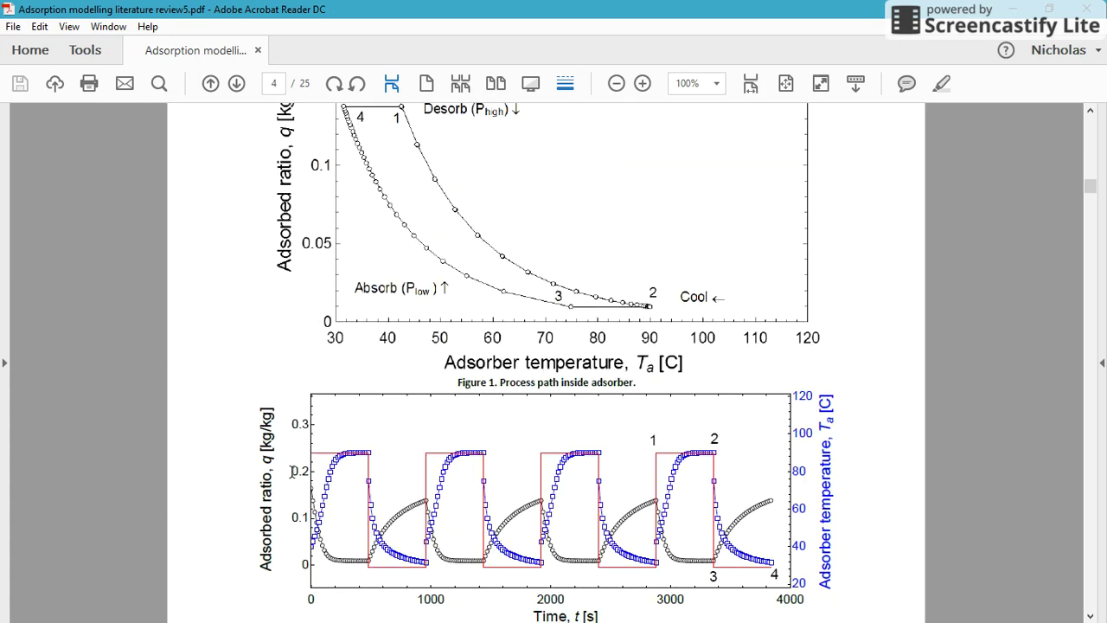
{"action": "scroll", "coordinate": [325, 466], "scroll_direction": "down", "scroll_amount": 20}
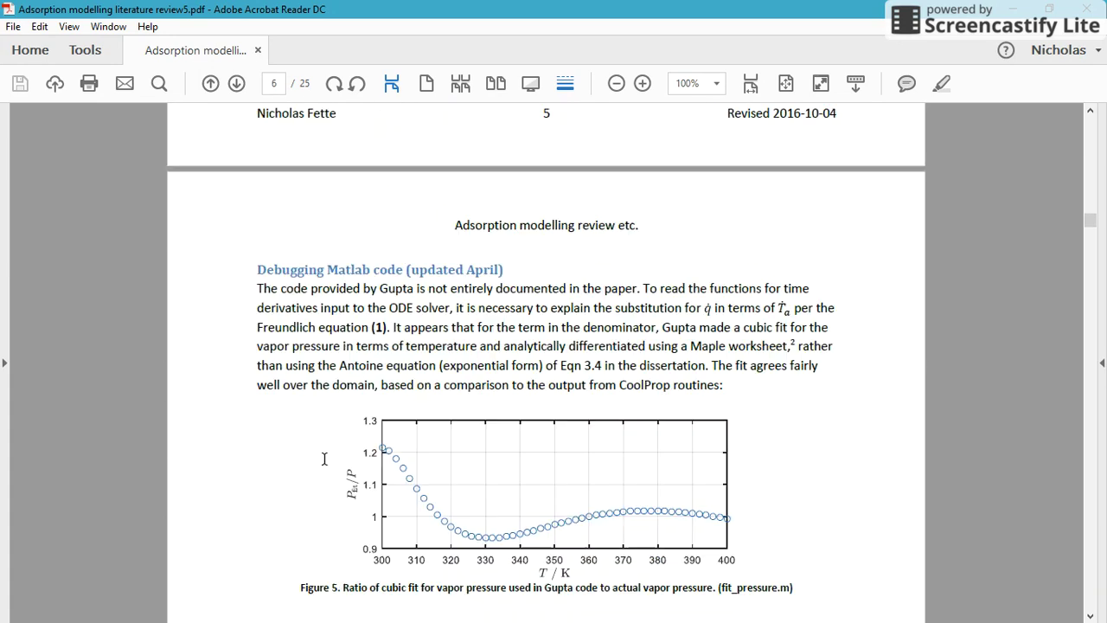
{"action": "scroll", "coordinate": [326, 465], "scroll_direction": "down", "scroll_amount": 20}
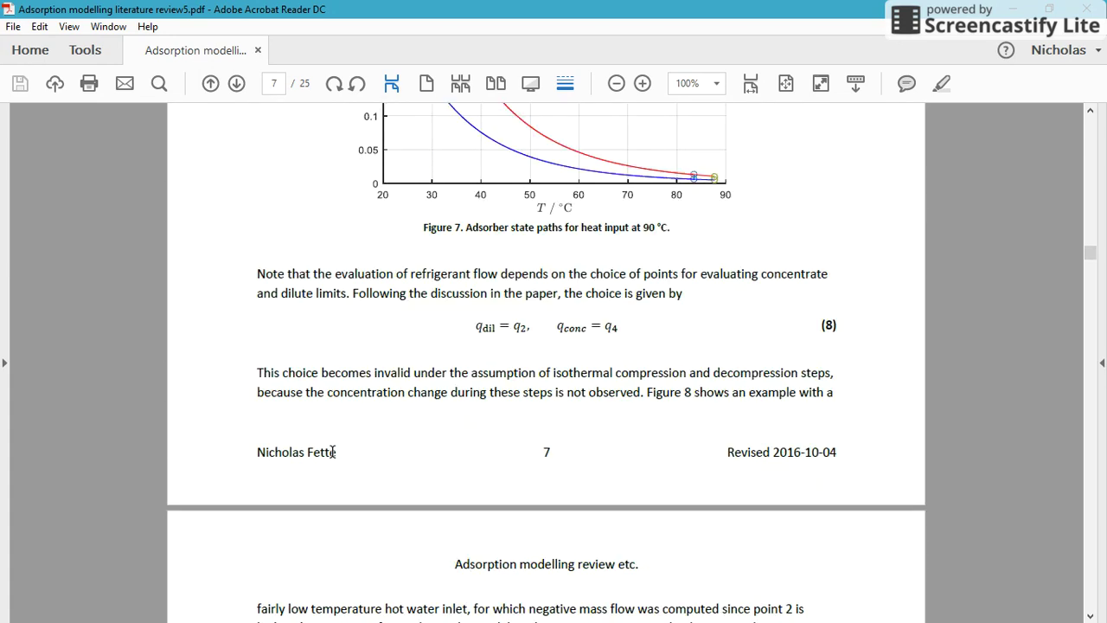
{"action": "scroll", "coordinate": [341, 458], "scroll_direction": "up", "scroll_amount": 10}
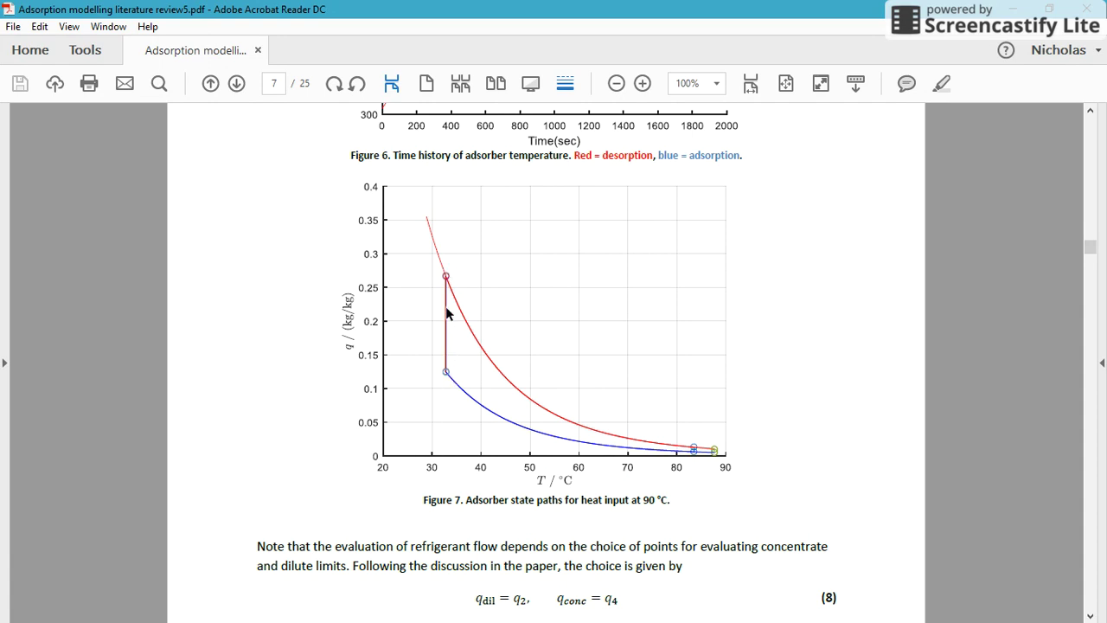
{"action": "scroll", "coordinate": [702, 473], "scroll_direction": "down", "scroll_amount": 5}
{"action": "scroll", "coordinate": [703, 473], "scroll_direction": "down", "scroll_amount": 10}
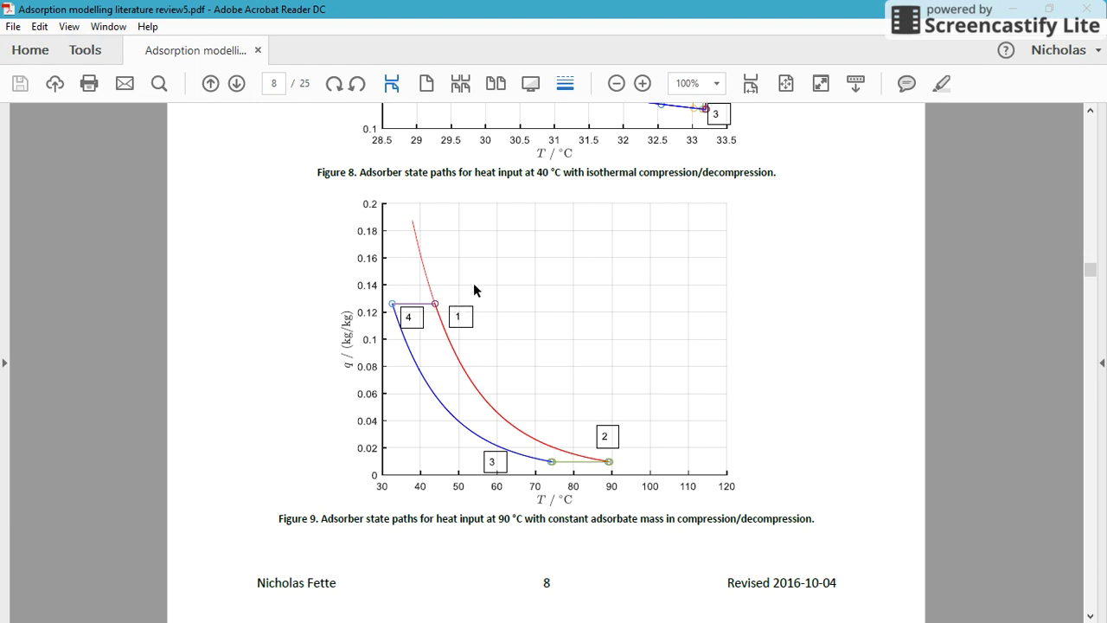
Compare wsr4t2p.m's CoolProp vapor-pressure line 7 with wsr2pt2h.m's placeholder 'h = 0' line
{"action": "key", "text": "alt+Tab"}
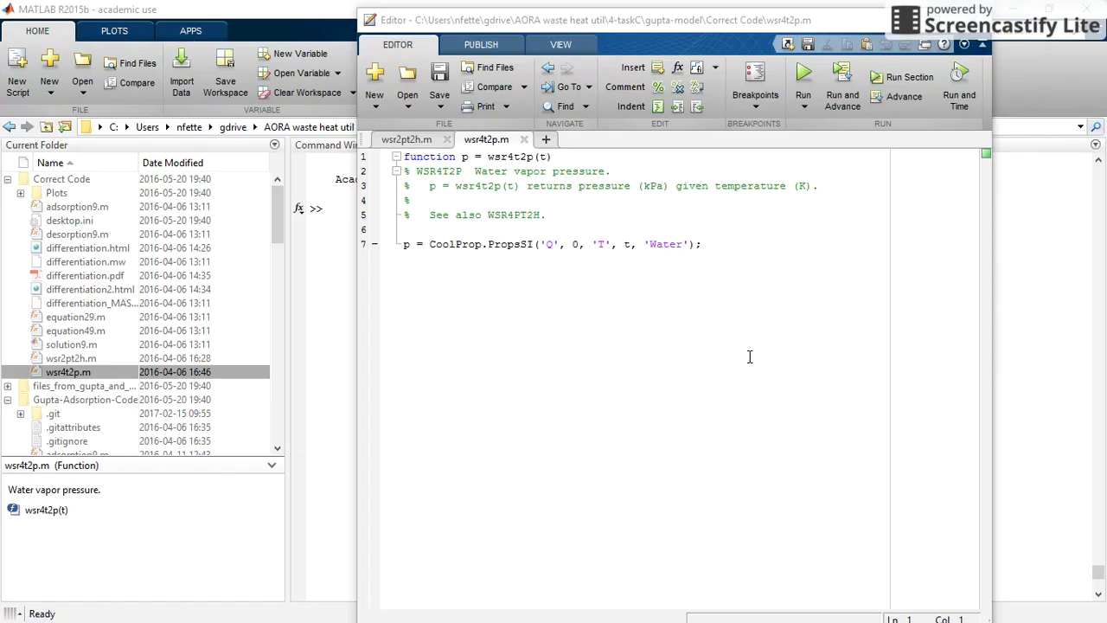
{"action": "left_click", "coordinate": [572, 309]}
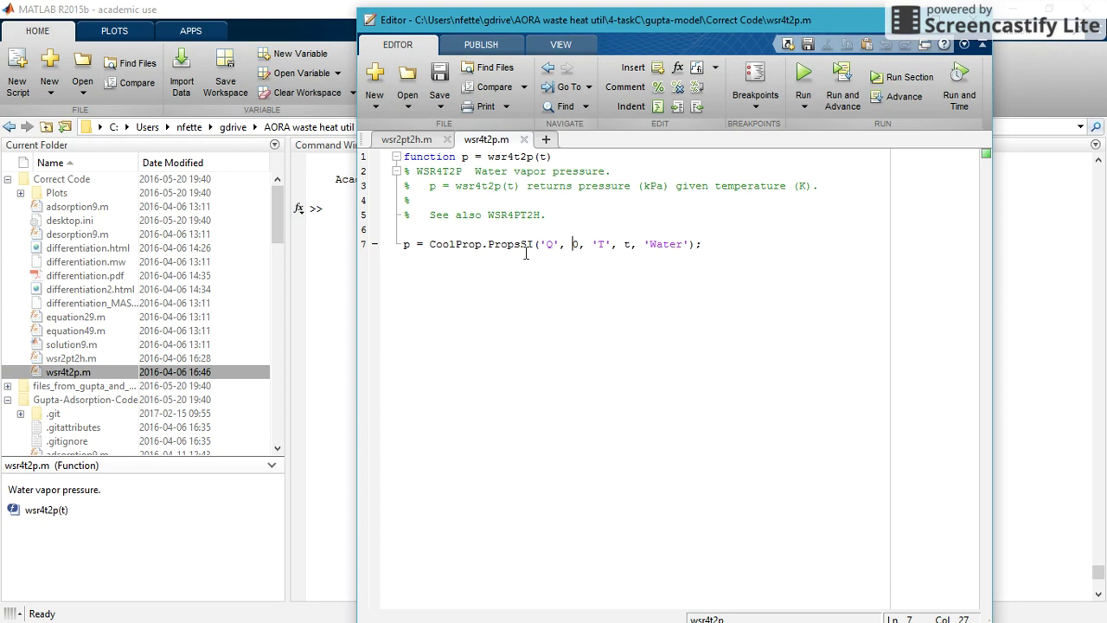
{"action": "left_click", "coordinate": [719, 247]}
{"action": "left_click_drag", "start_coordinate": [405, 244], "coordinate": [720, 250]}
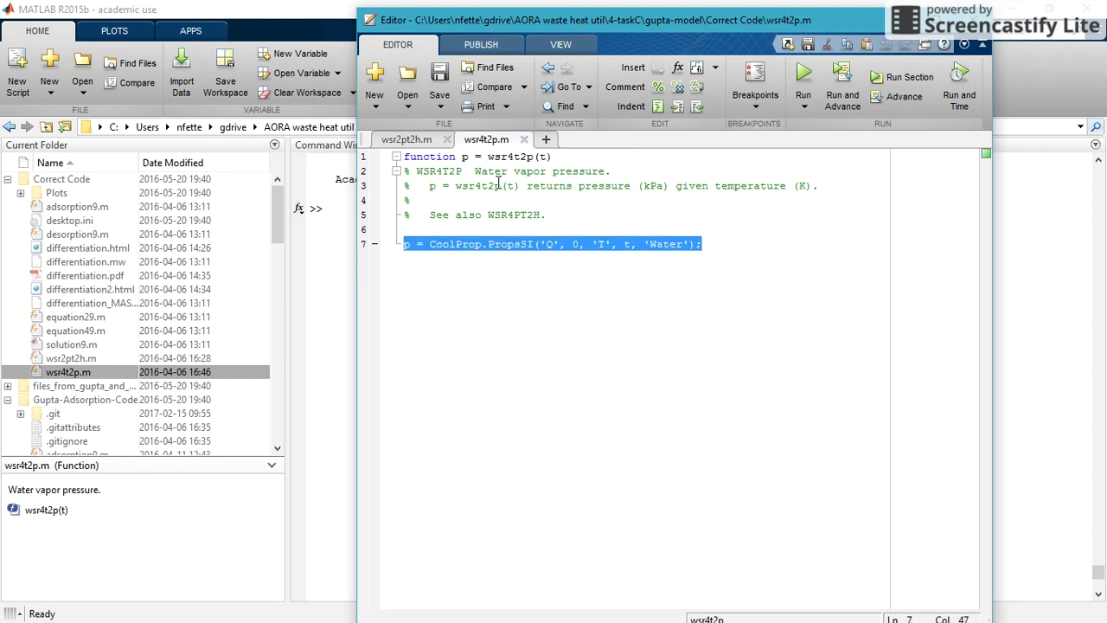
{"action": "left_click", "coordinate": [418, 140]}
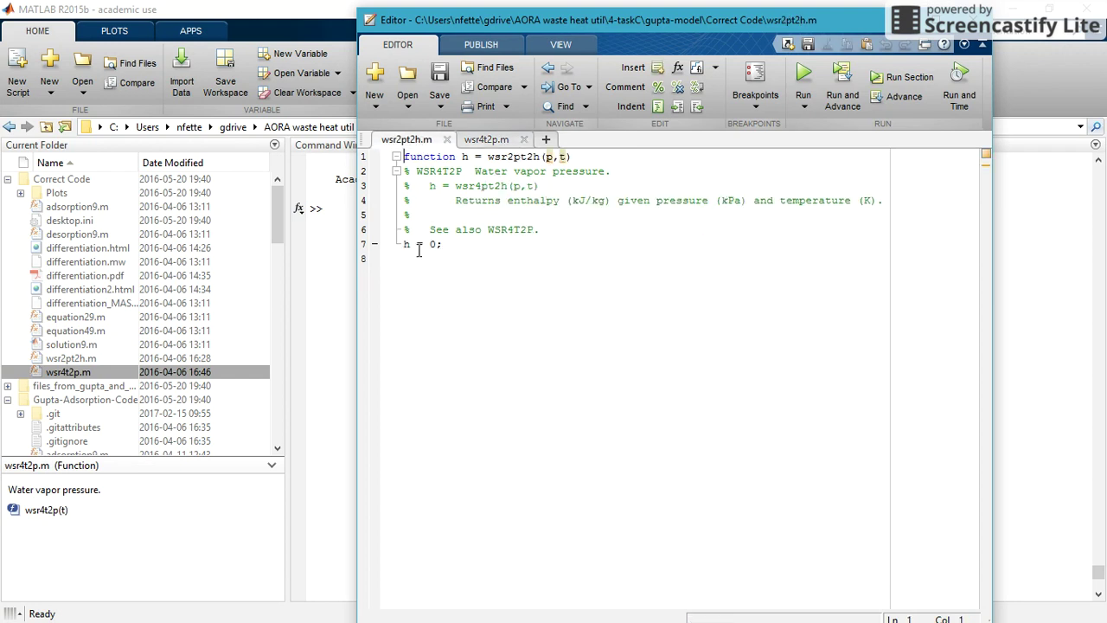
{"action": "left_click_drag", "start_coordinate": [451, 244], "coordinate": [381, 249]}
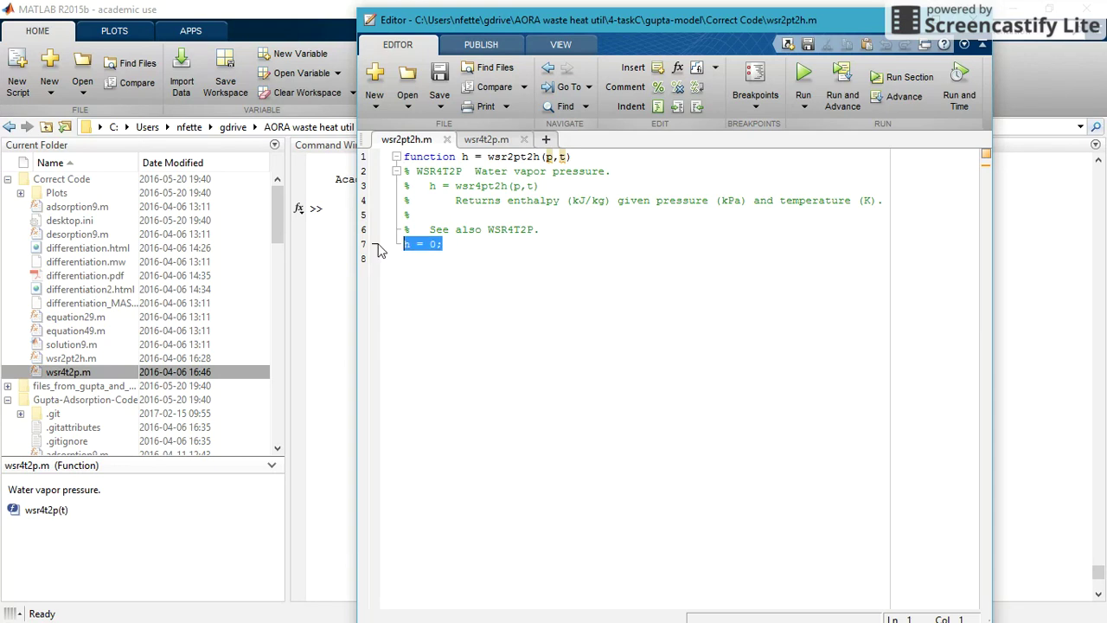
{"action": "left_click", "coordinate": [499, 141]}
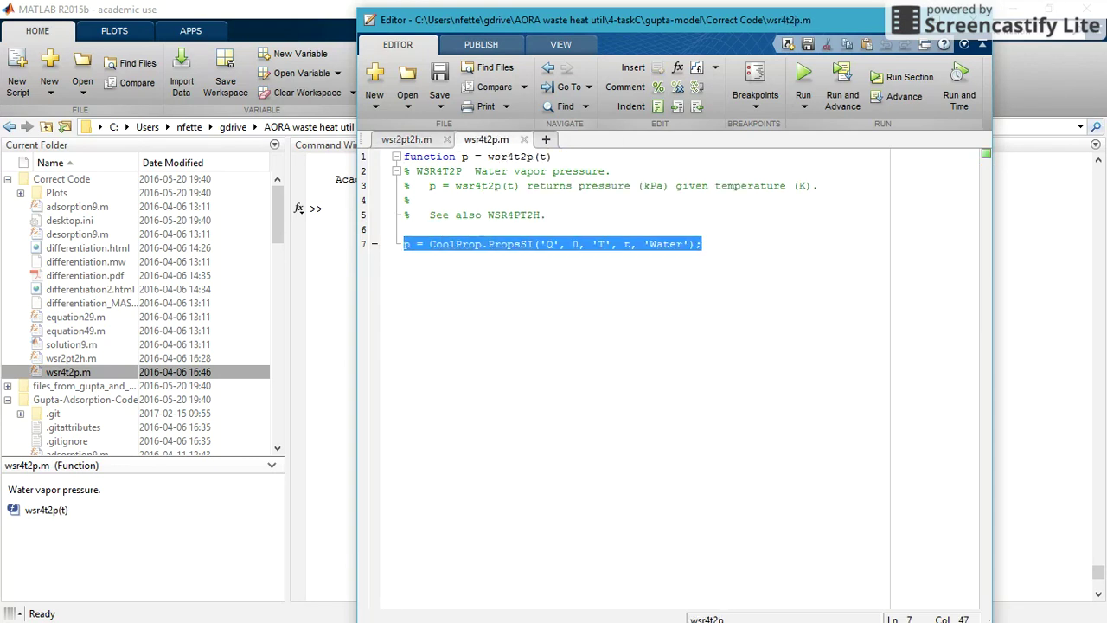